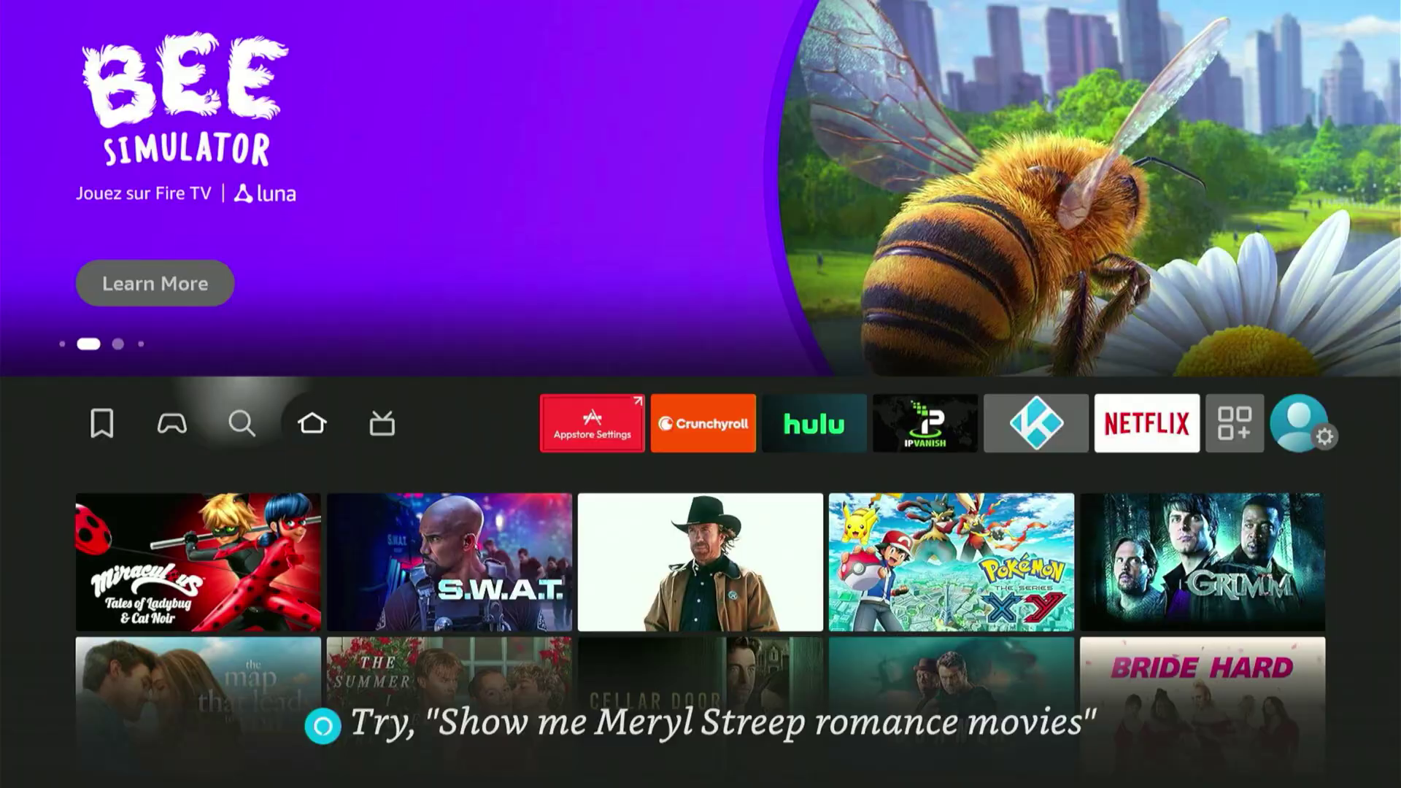
Start moving through the sections of the Fire TV home screen
key(Left)
key(Left)
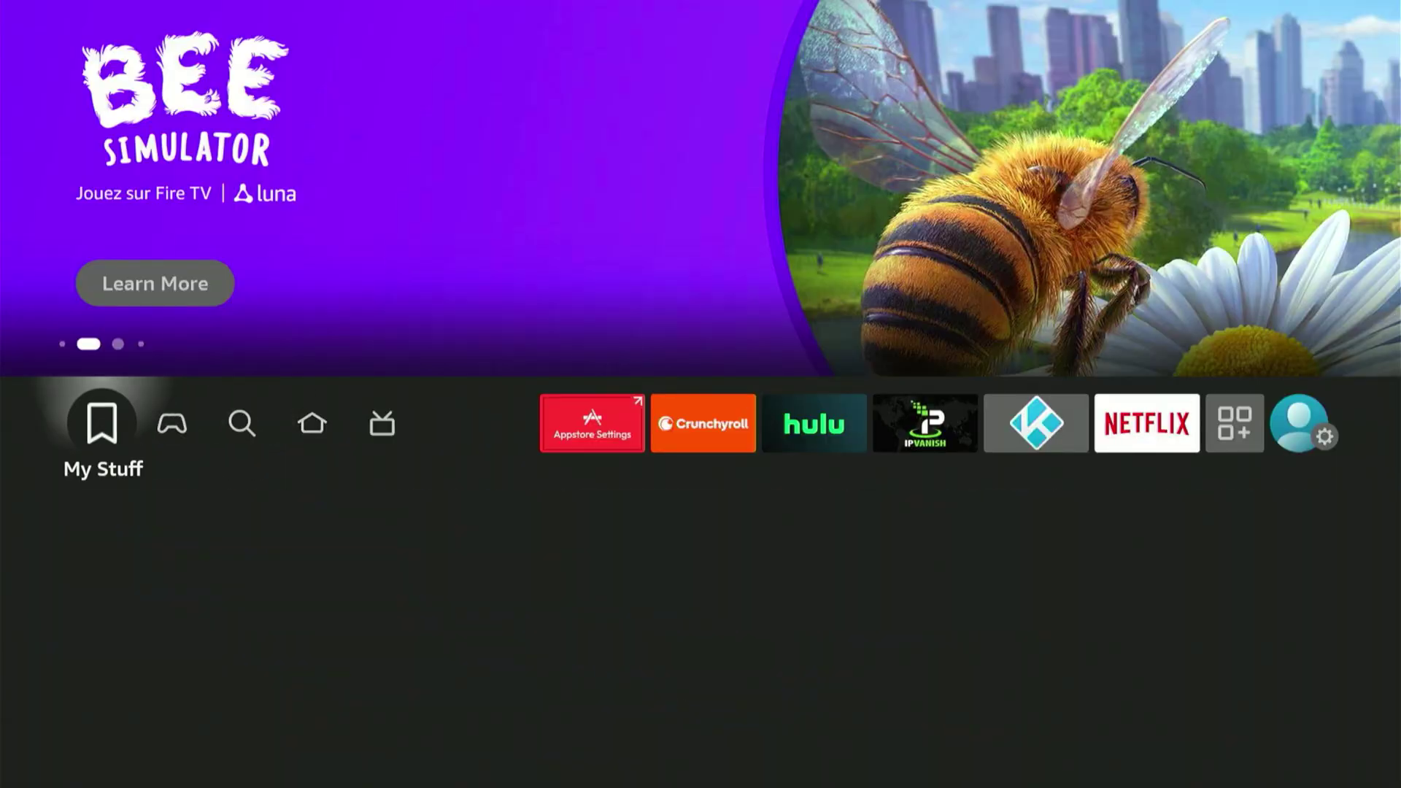
Bring up the search keyboard and spell 'Do'
key(Right)
key(Right)
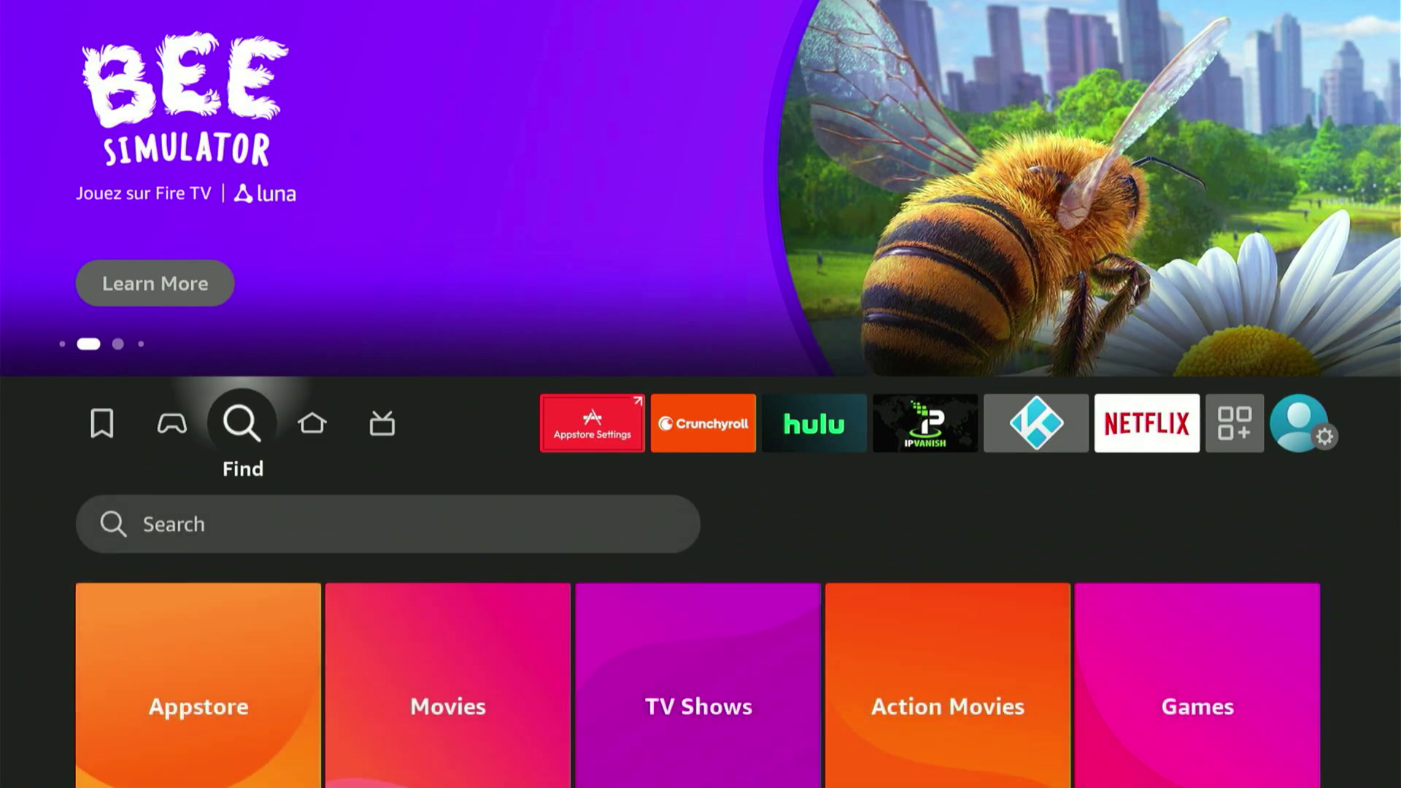
key(Down)
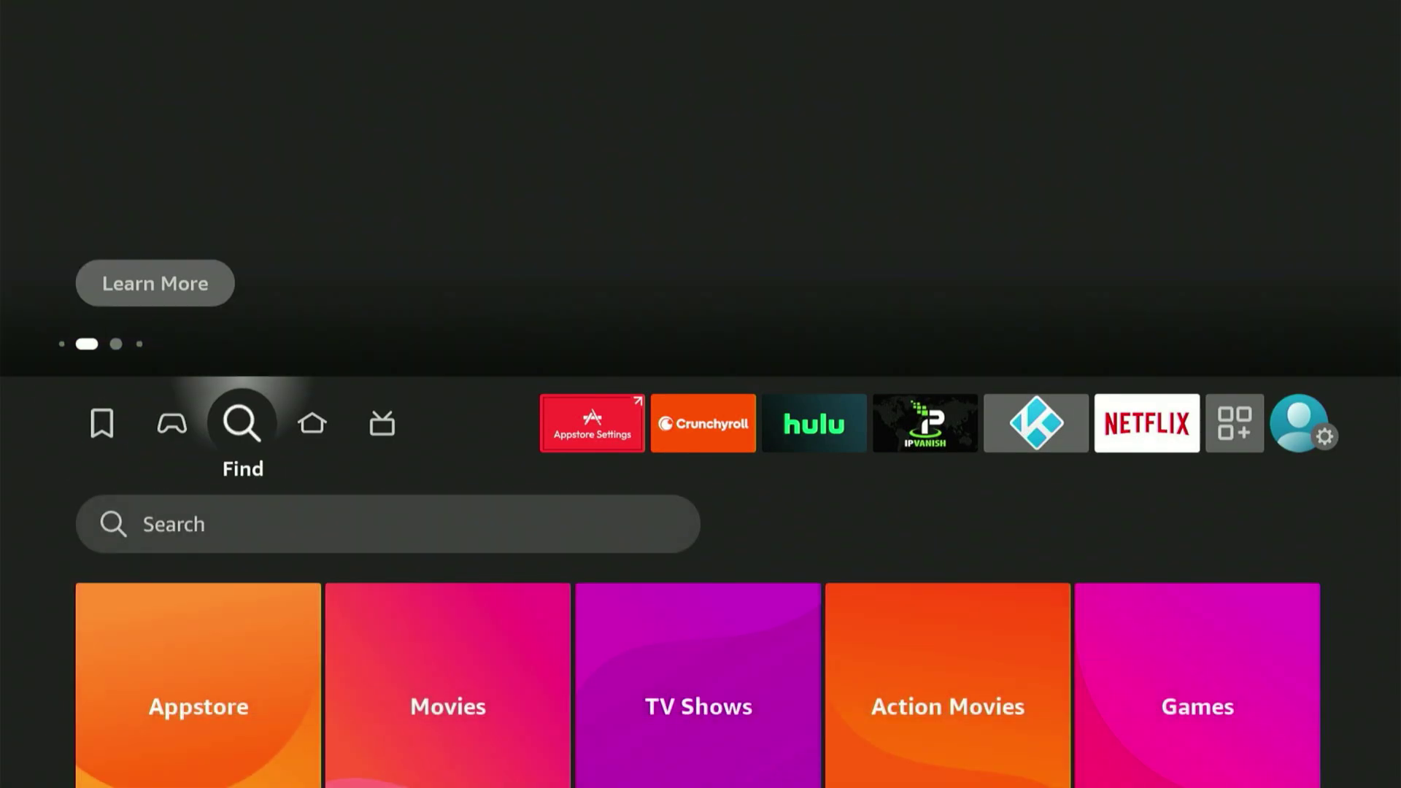
key(Return)
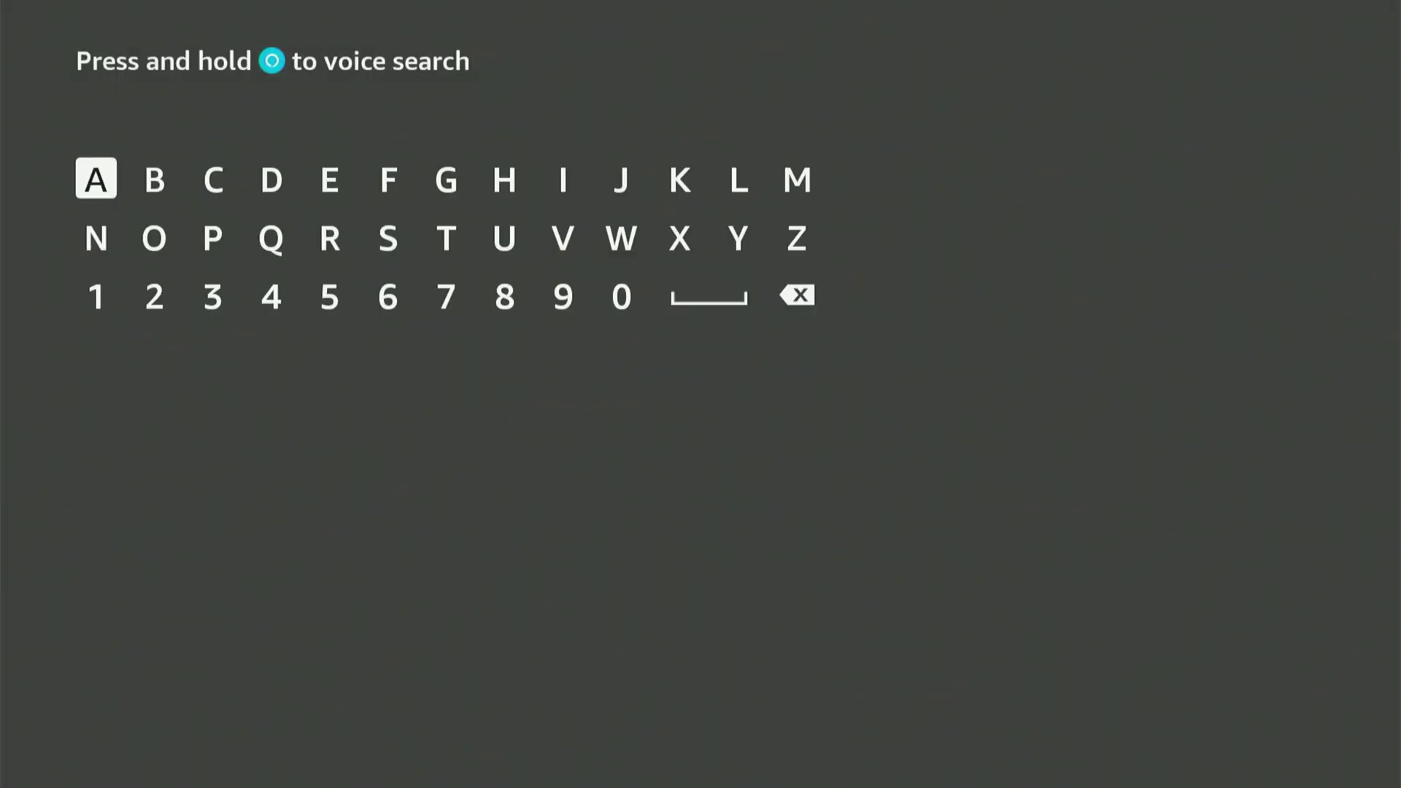
key(Right)
key(Right)
key(Right)
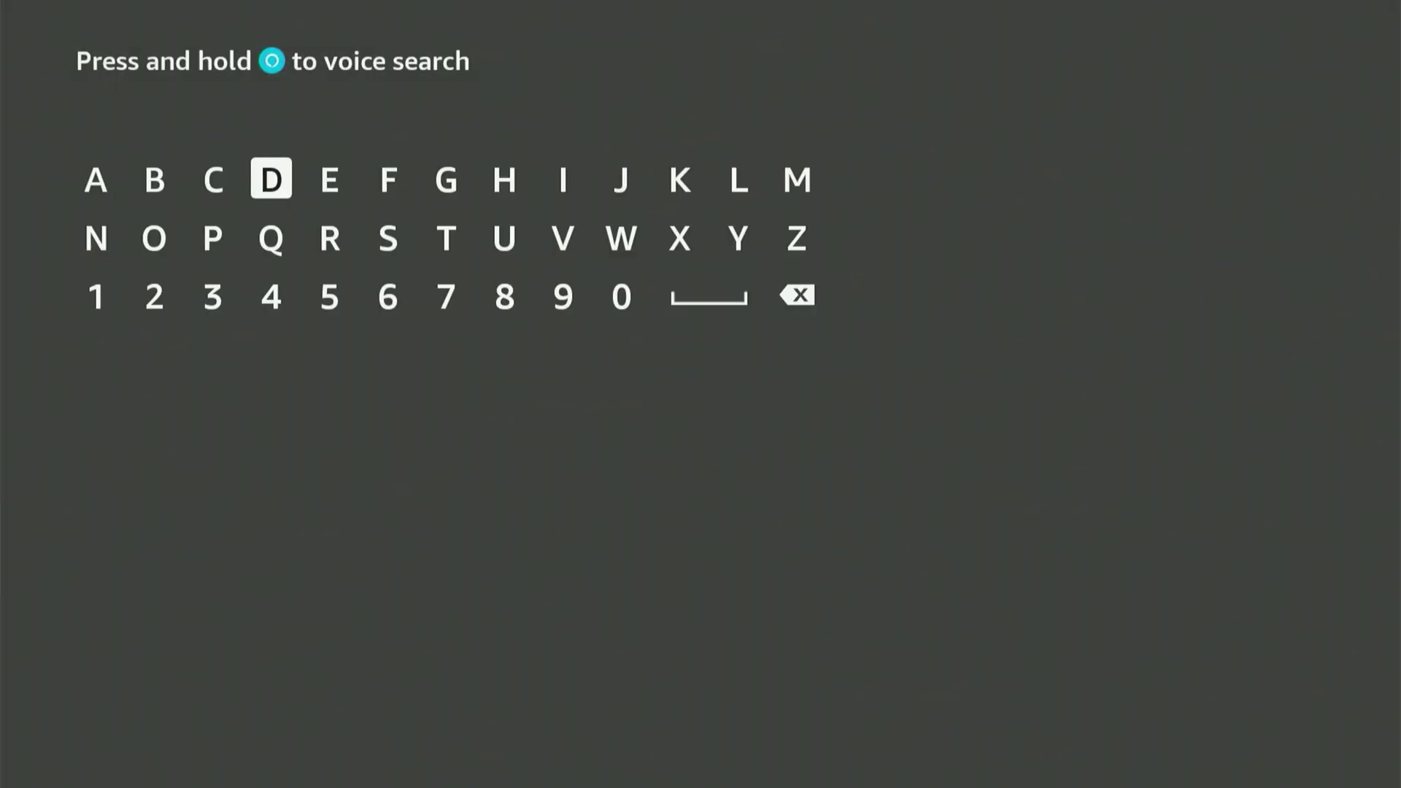
key(Return)
key(Down)
key(Left)
key(Left)
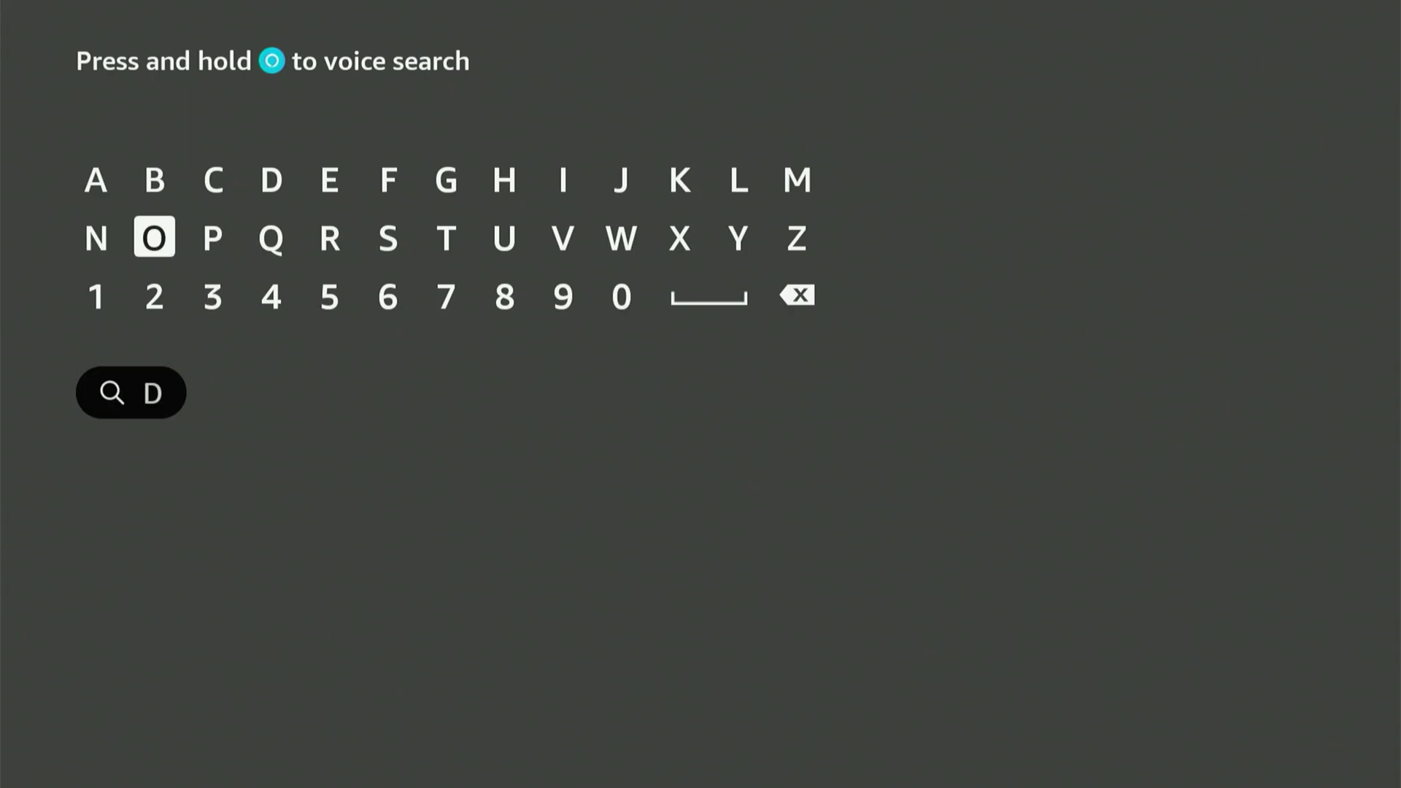
key(Return)
key(Right)
key(Right)
key(Right)
key(Right)
key(Right)
key(Right)
key(Right)
key(Right)
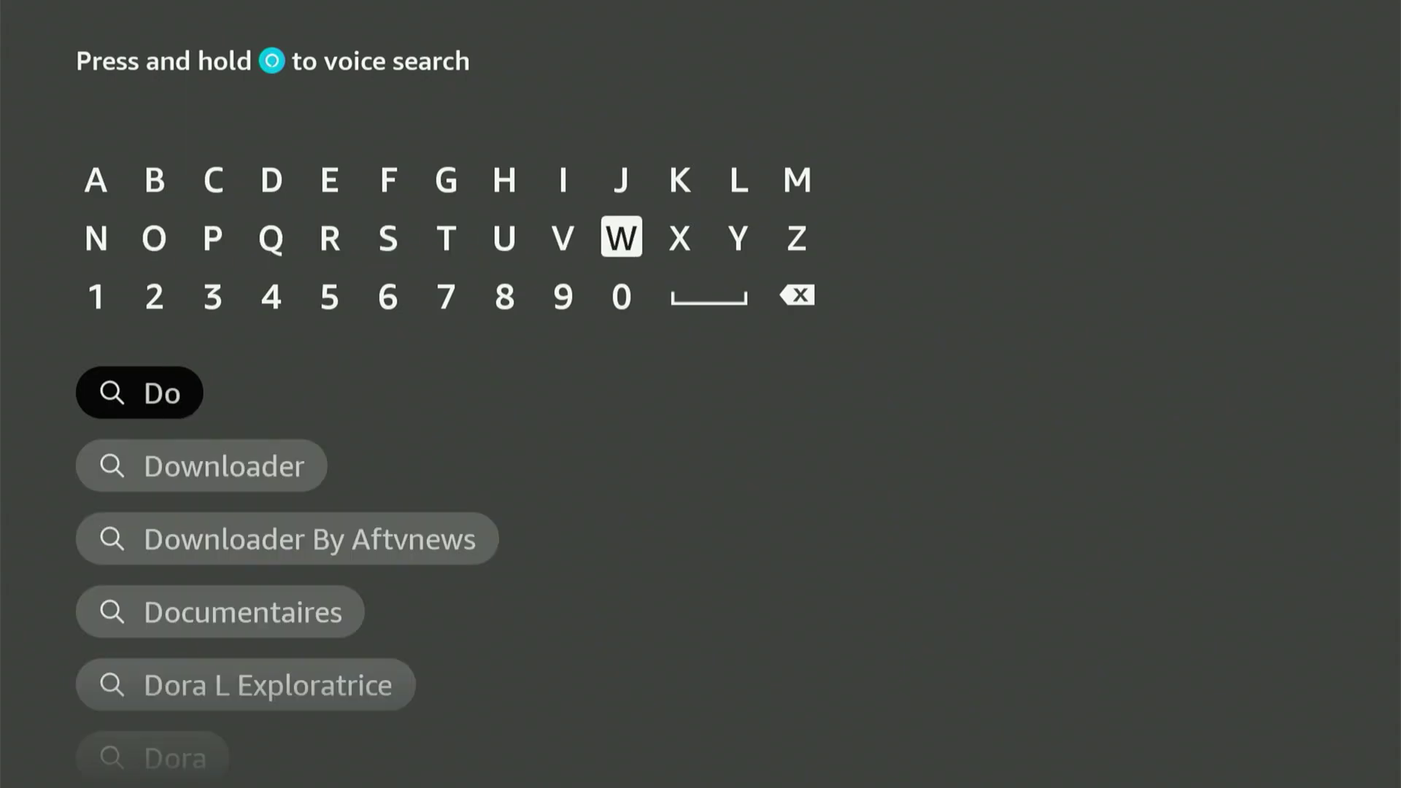
Extend the search to 'Down' and pick the Downloader suggestion
key(Return)
key(Left)
key(Left)
key(Left)
key(Left)
key(Left)
key(Left)
key(Left)
key(Left)
key(Left)
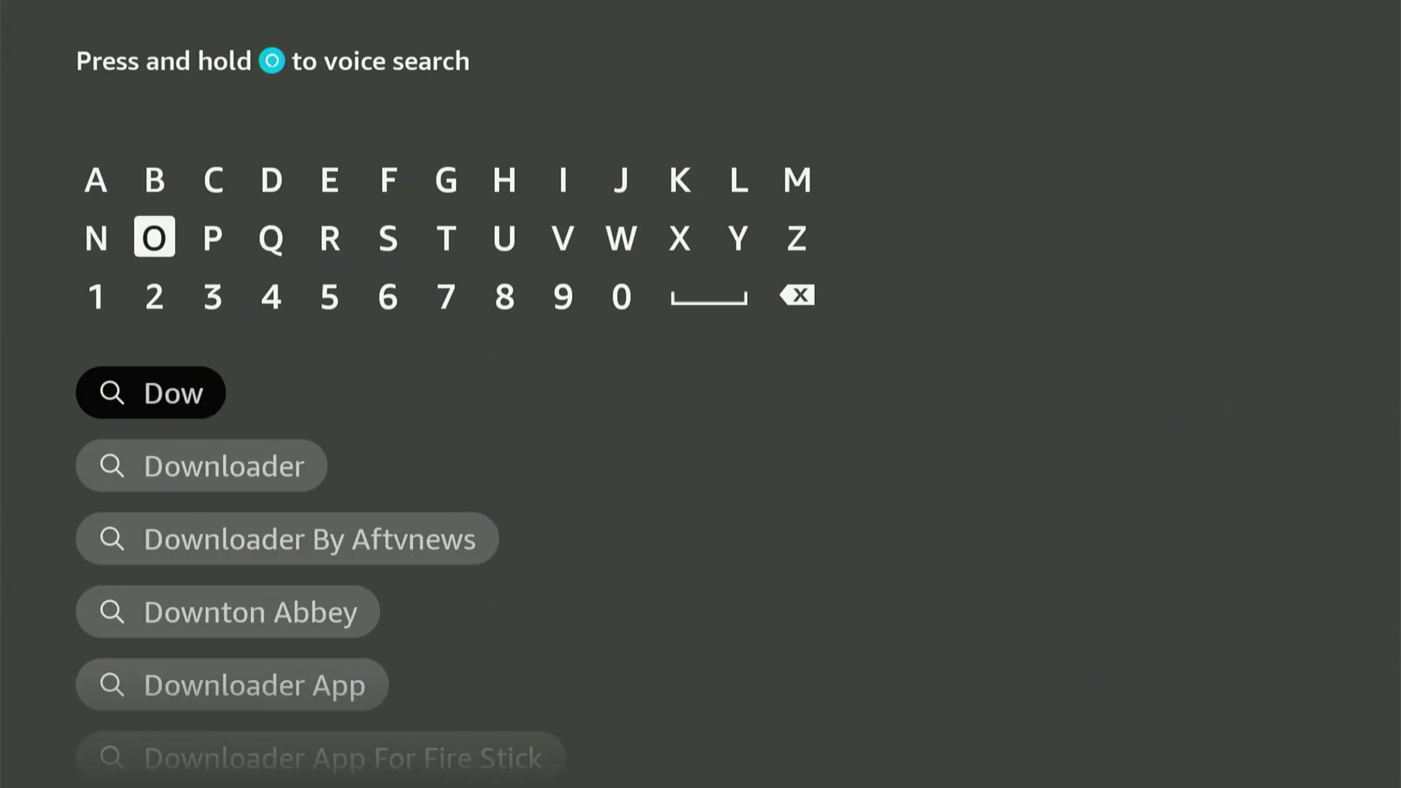
key(Return)
key(Down)
key(Down)
key(Down)
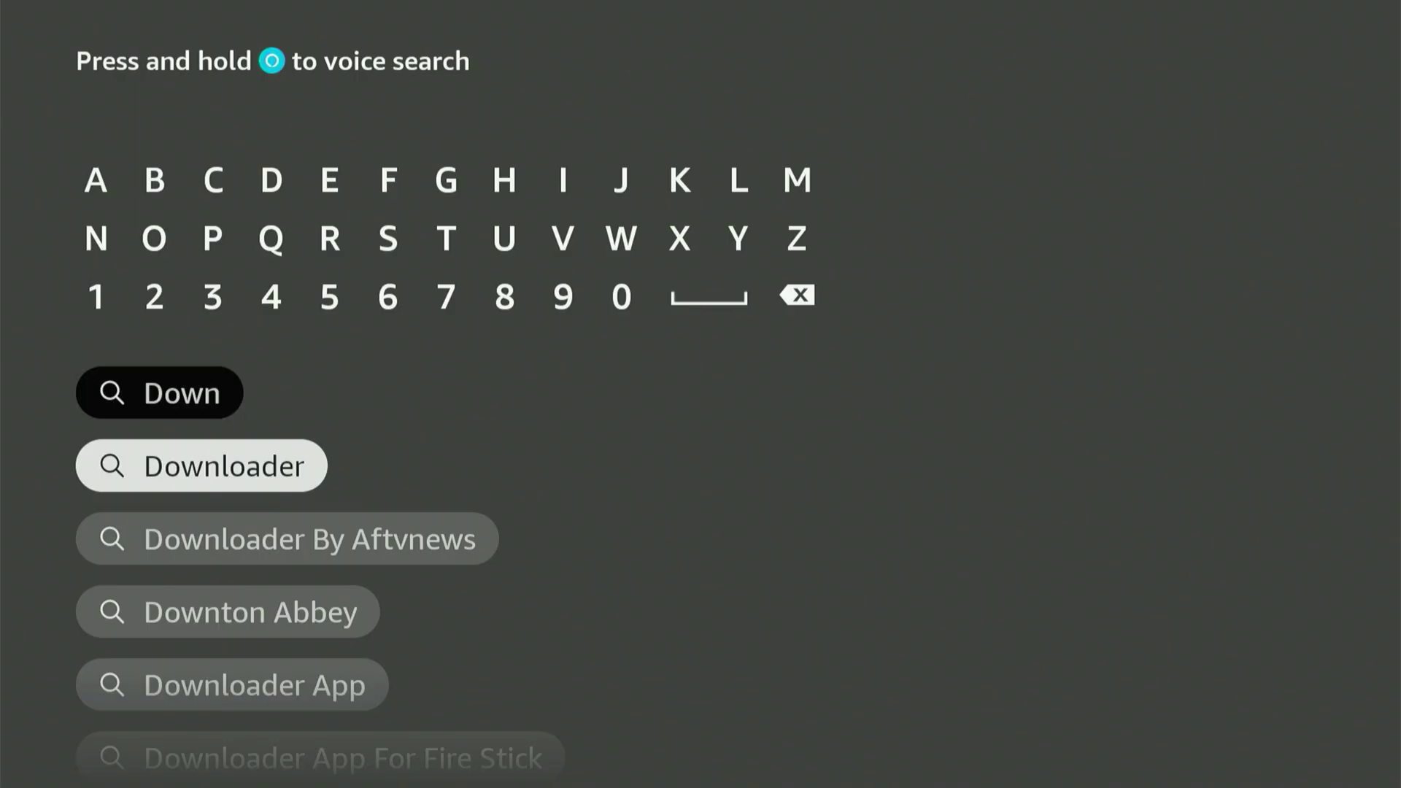
key(Return)
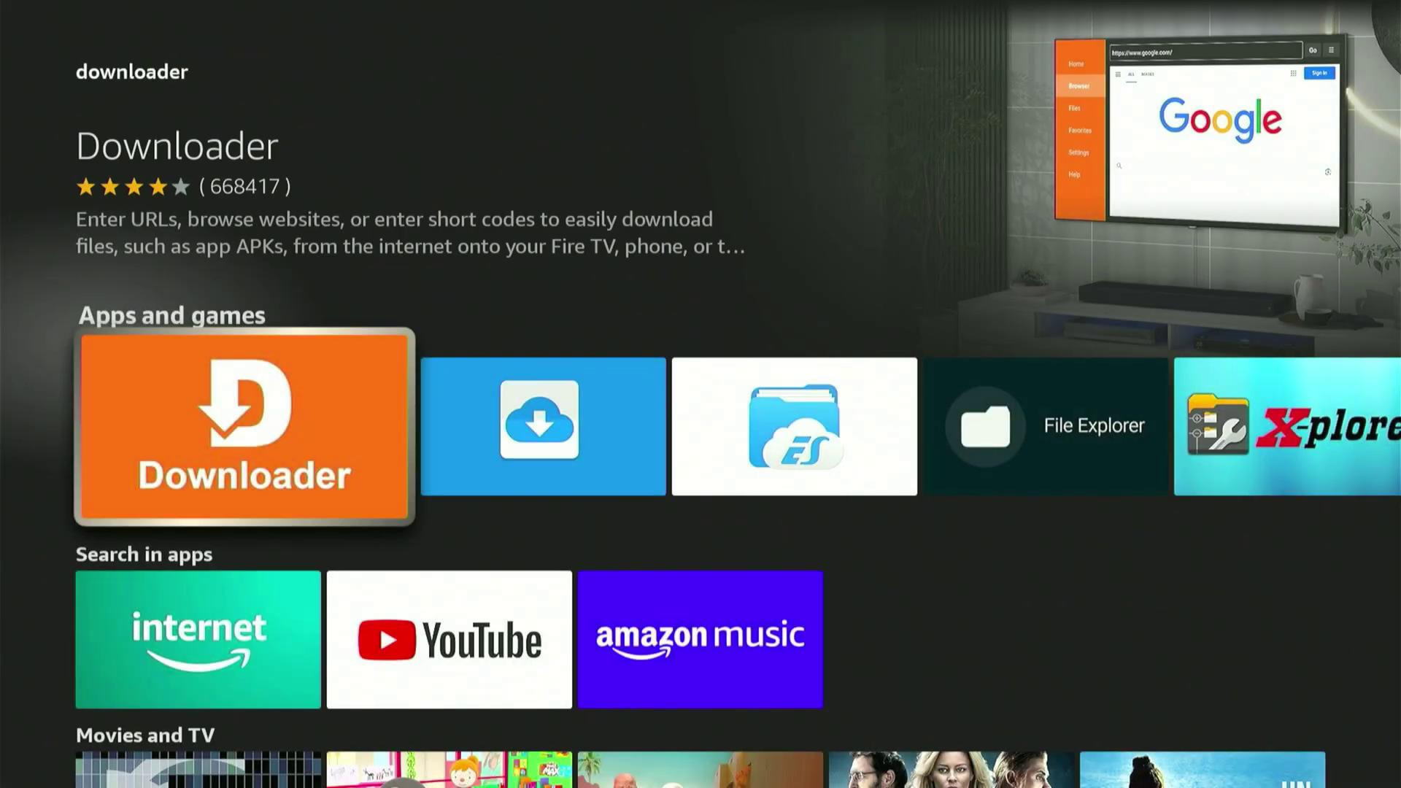
Open Downloader's store page, download and install it, then return home
key(Return)
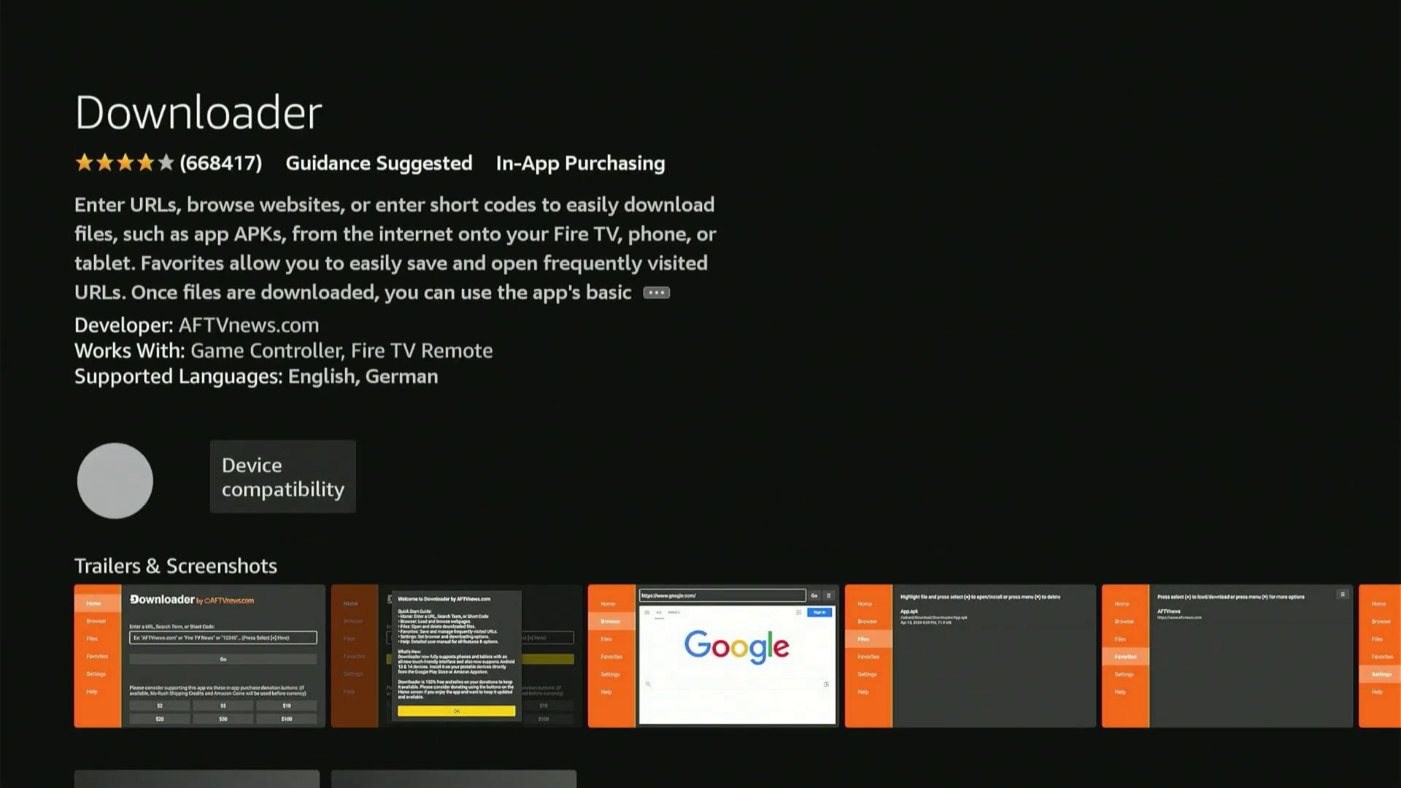
key(Return)
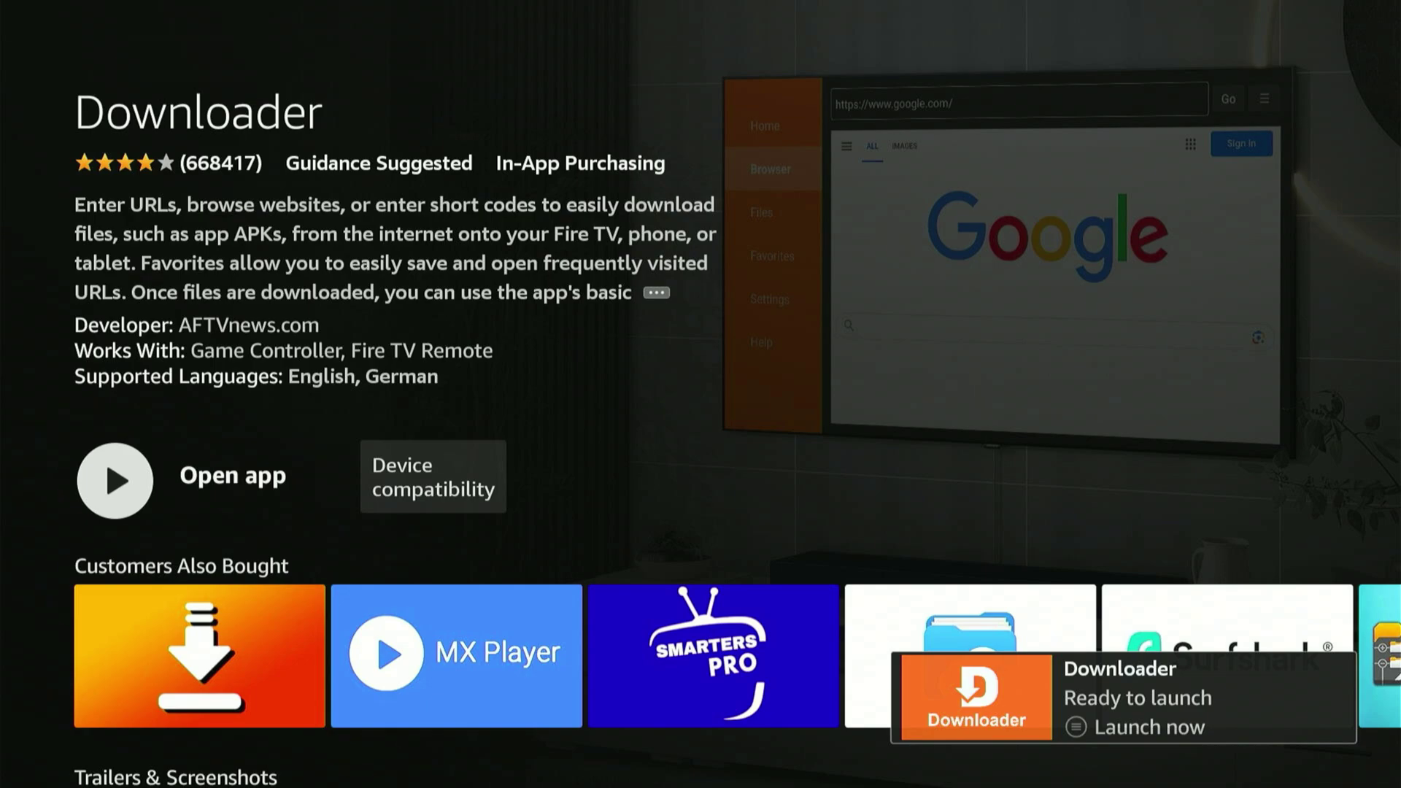
key(Return)
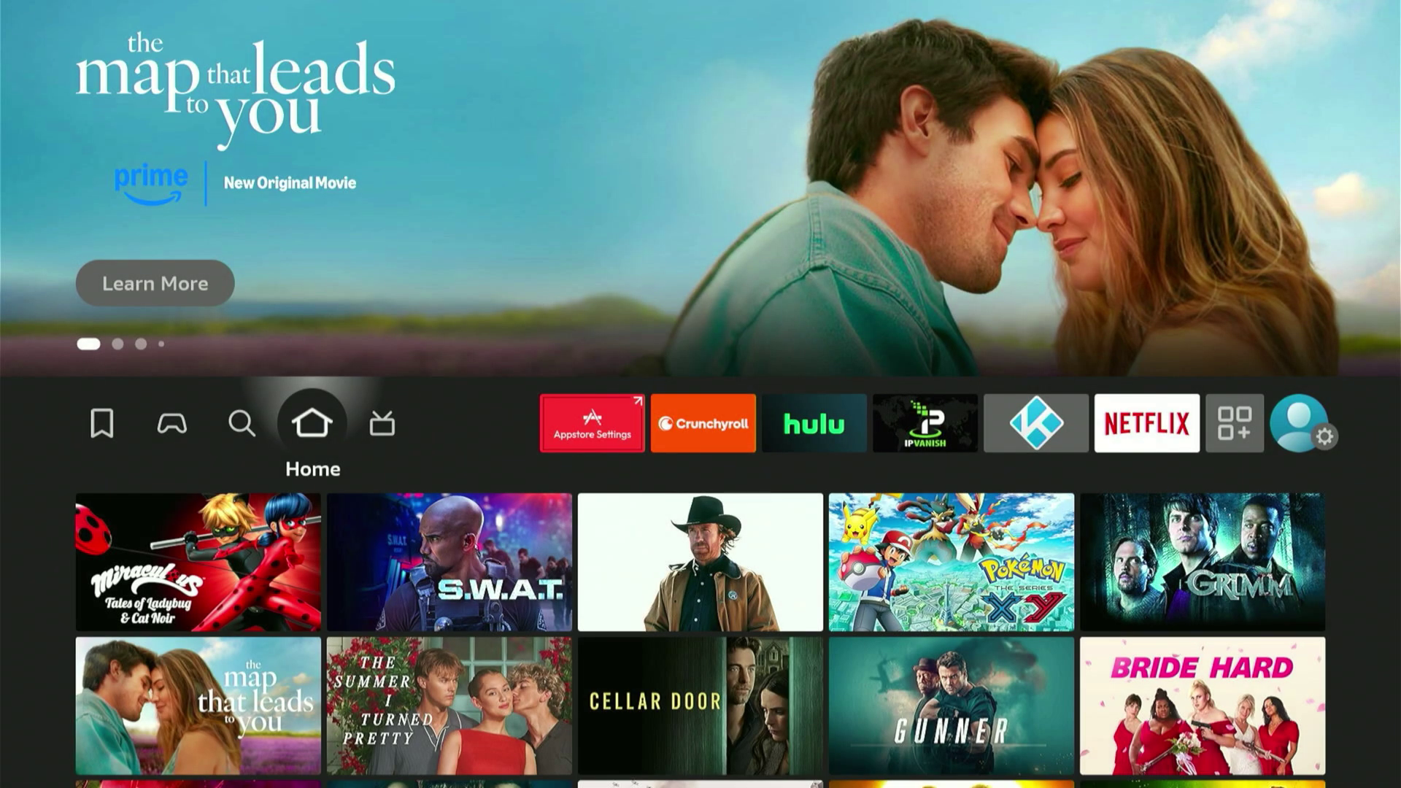
Move across the app row to Settings and into the settings grid
key(Right)
key(Right)
key(Right)
key(Right)
key(Right)
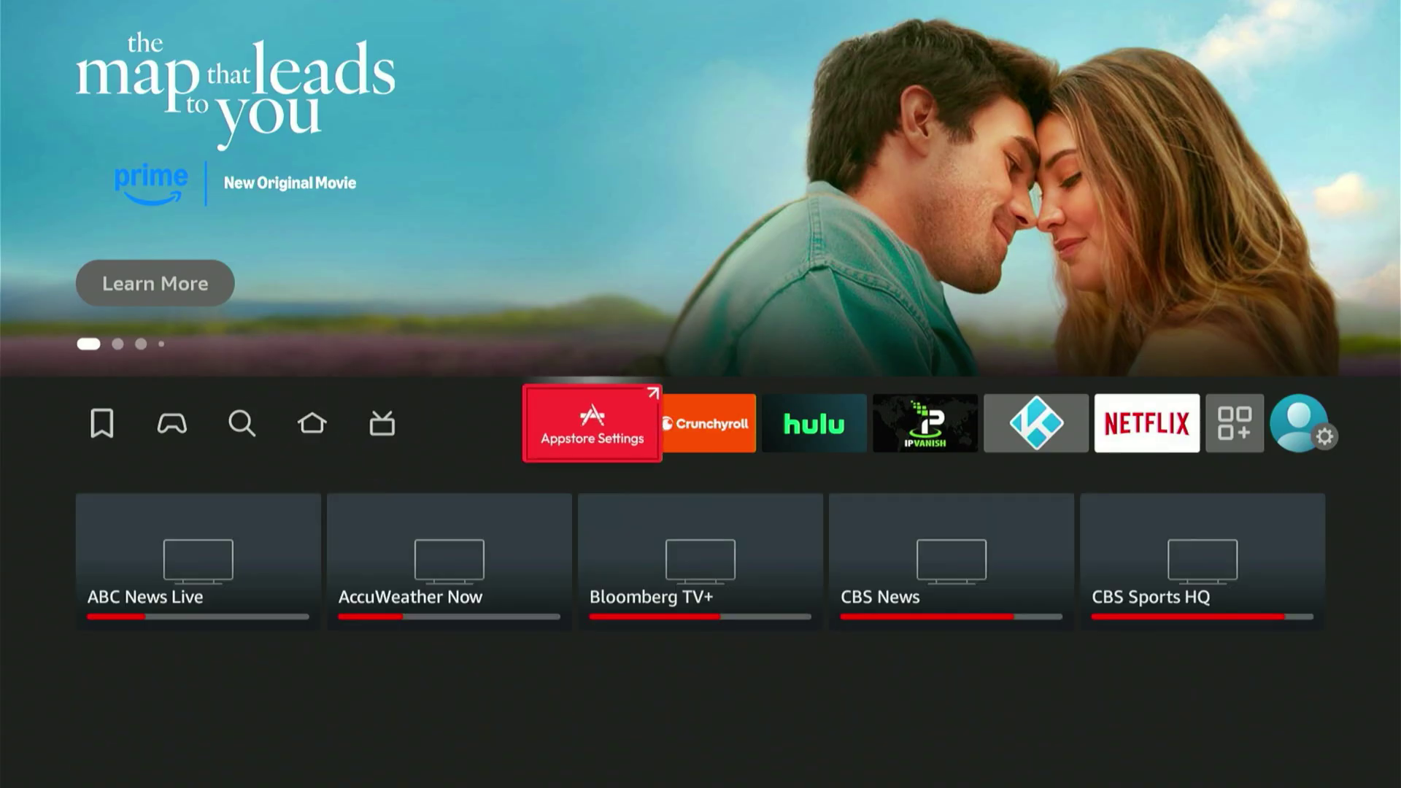
key(Right)
key(Right)
key(Right)
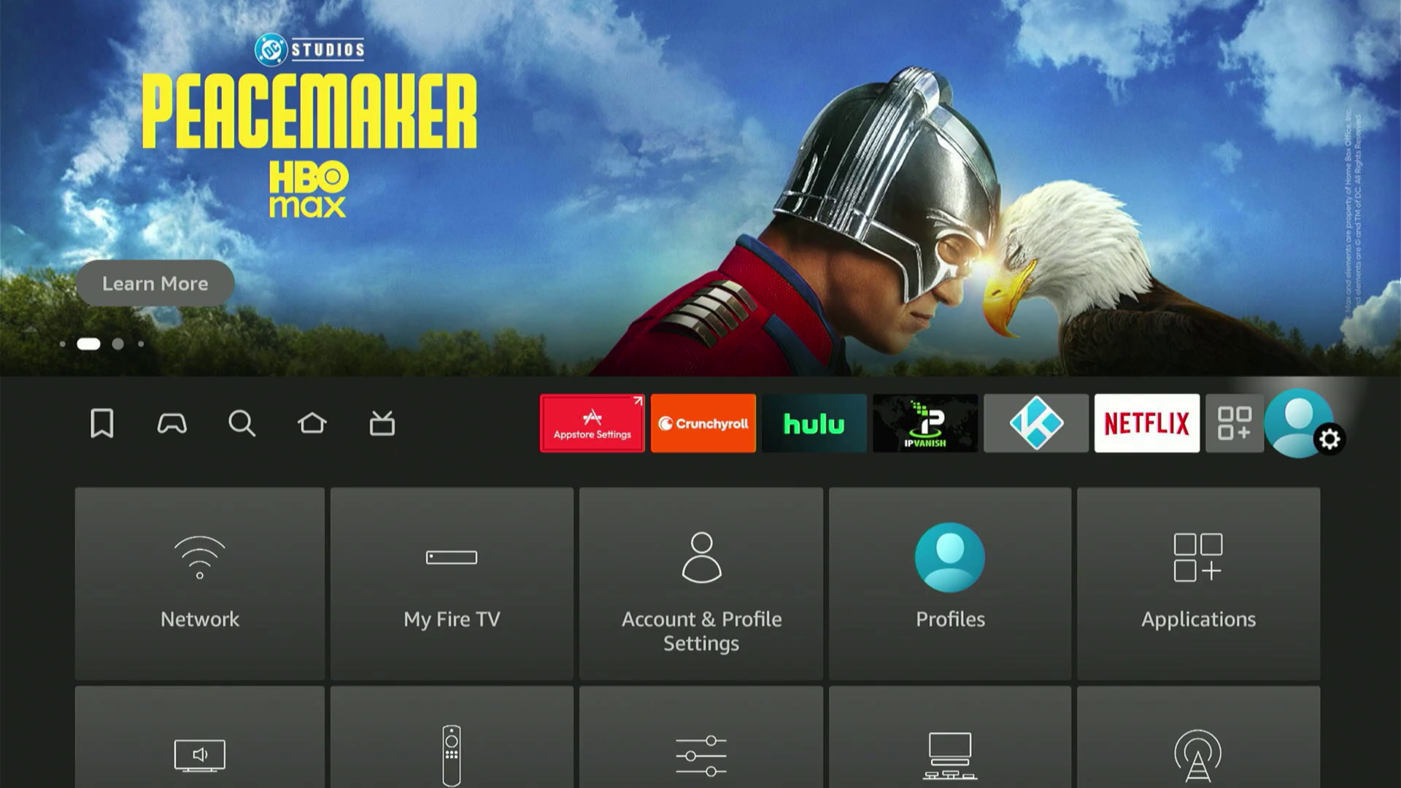
key(Down)
key(Down)
key(Right)
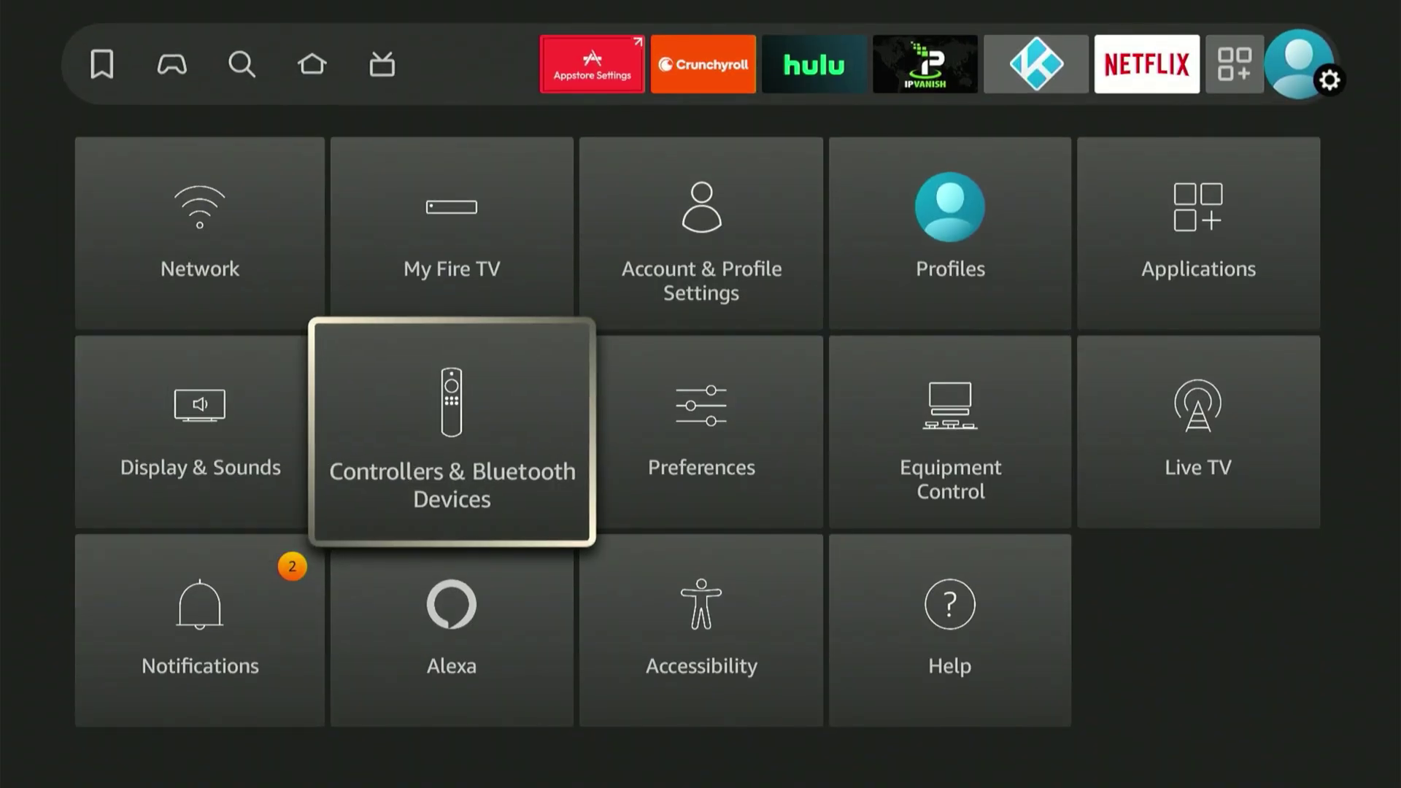
key(Right)
key(Right)
Browse the settings categories to My Fire TV and open it
key(Down)
key(Up)
key(Right)
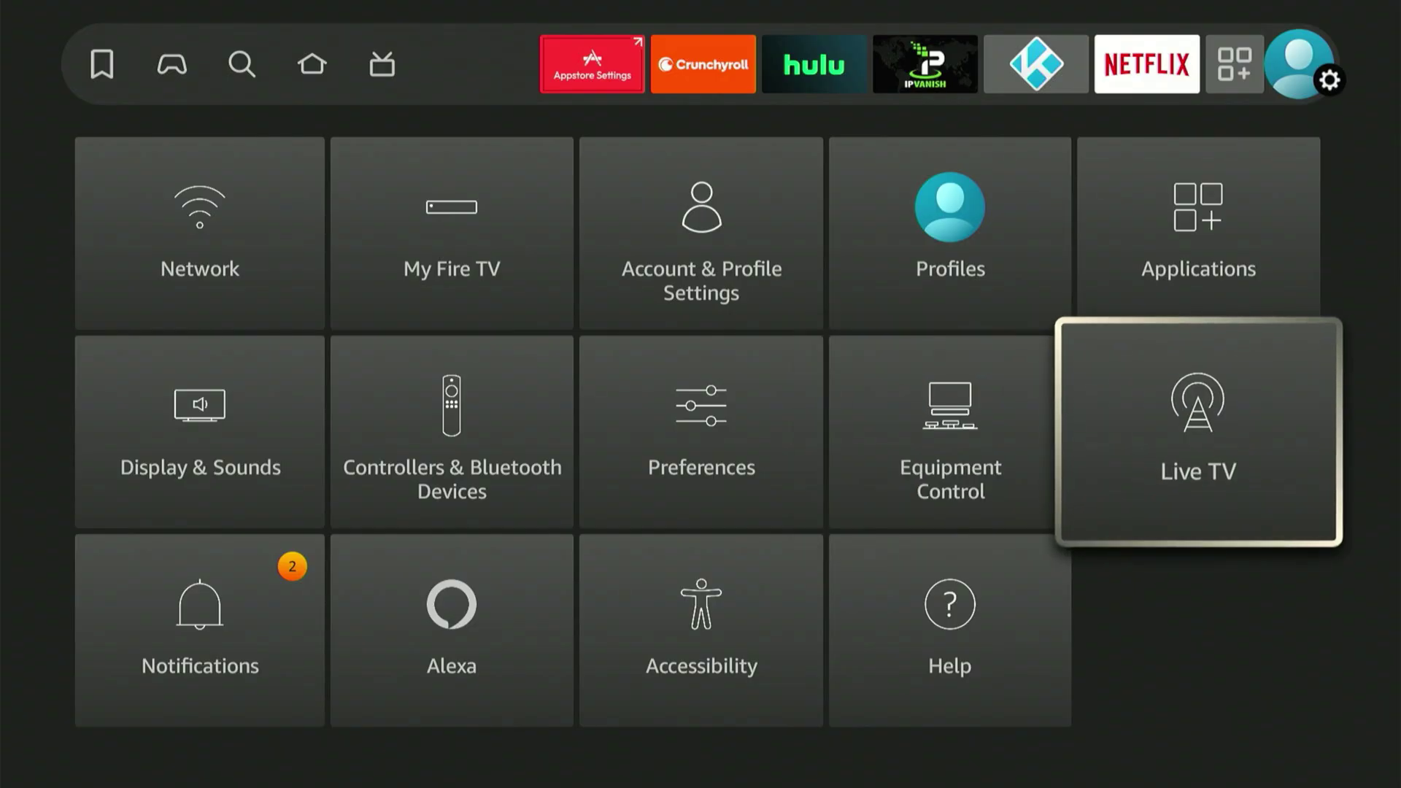
key(Up)
key(Left)
key(Left)
key(Down)
key(Down)
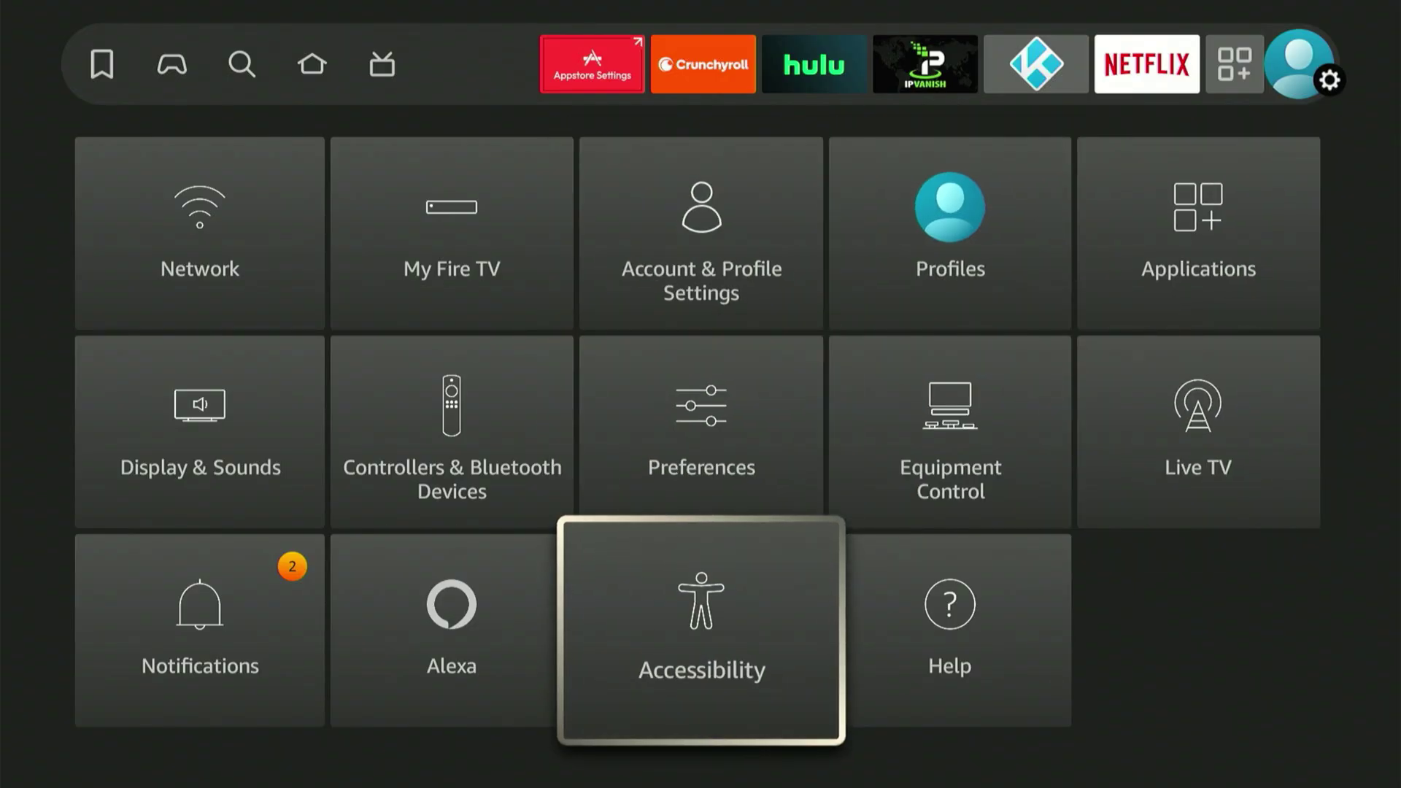
key(Left)
key(Left)
key(Up)
key(Right)
key(Right)
key(Right)
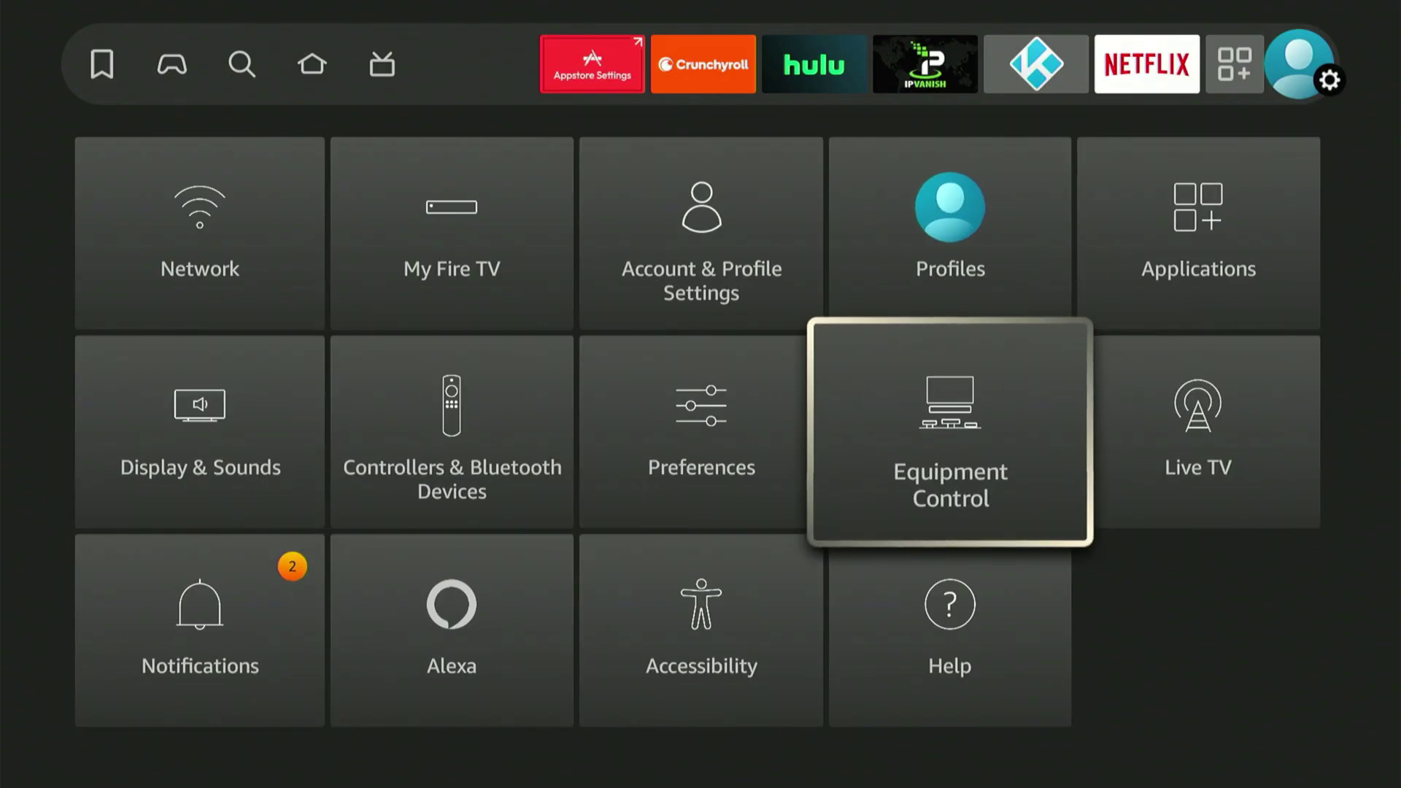
key(Up)
key(Left)
key(Left)
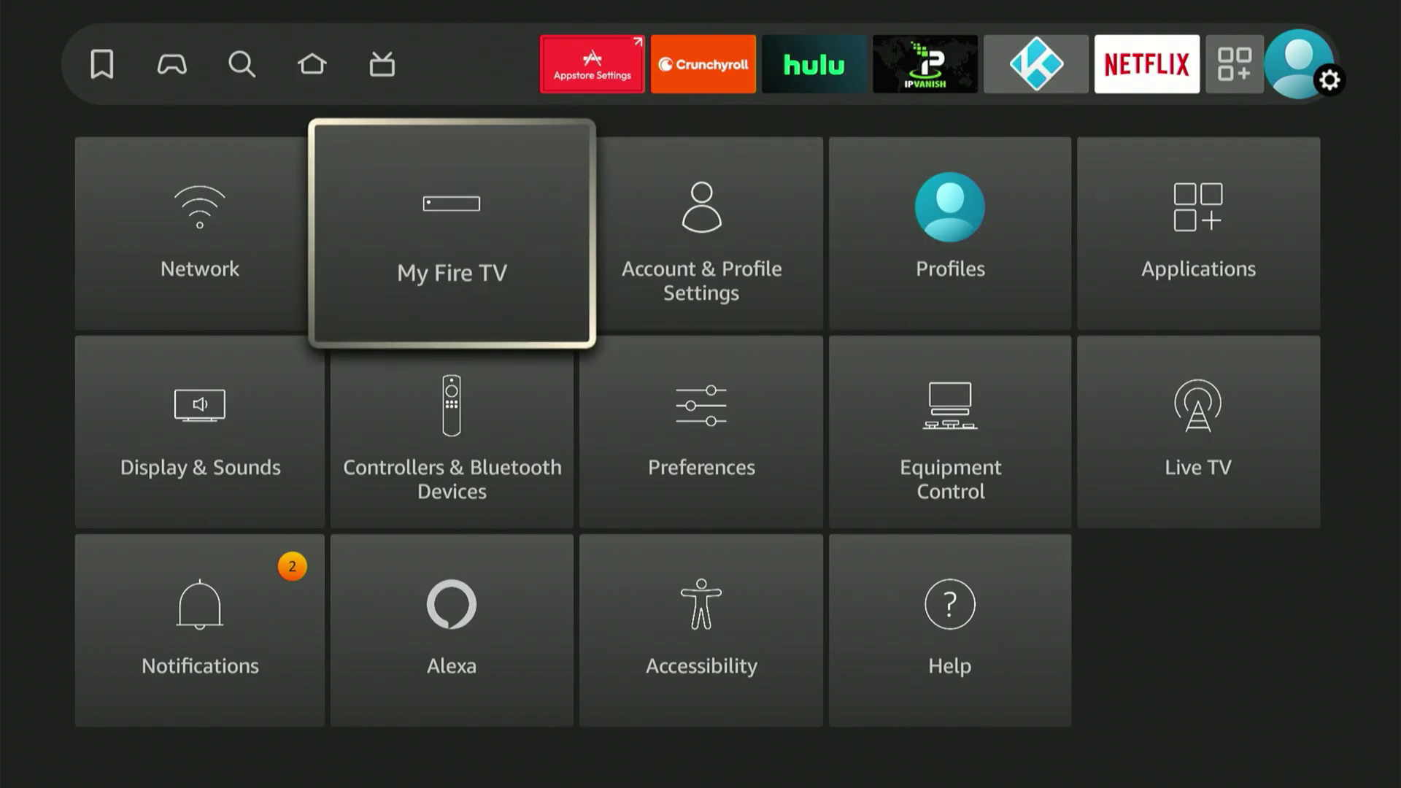
key(Return)
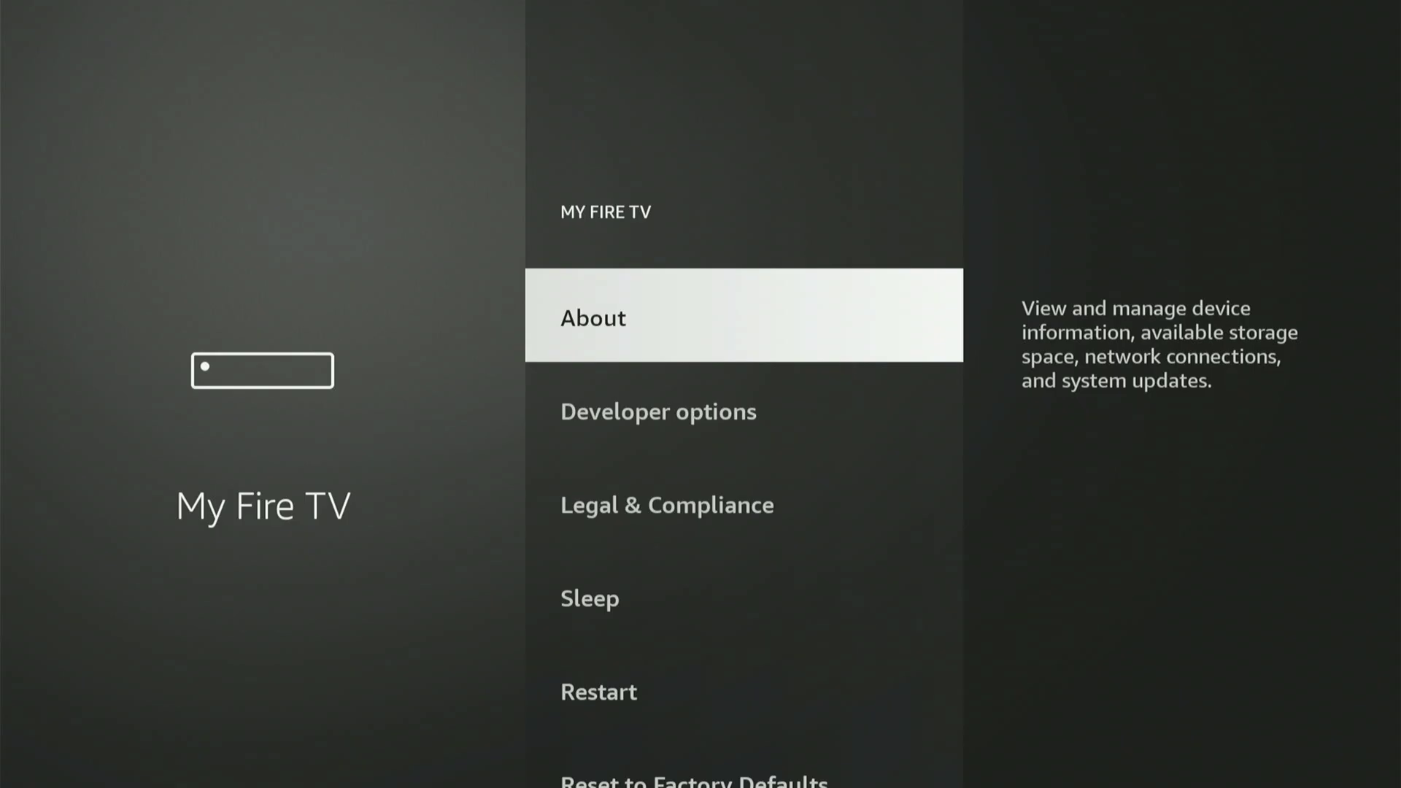
Check under About > Fire TV that you're already a developer, then return to Developer options
key(Down)
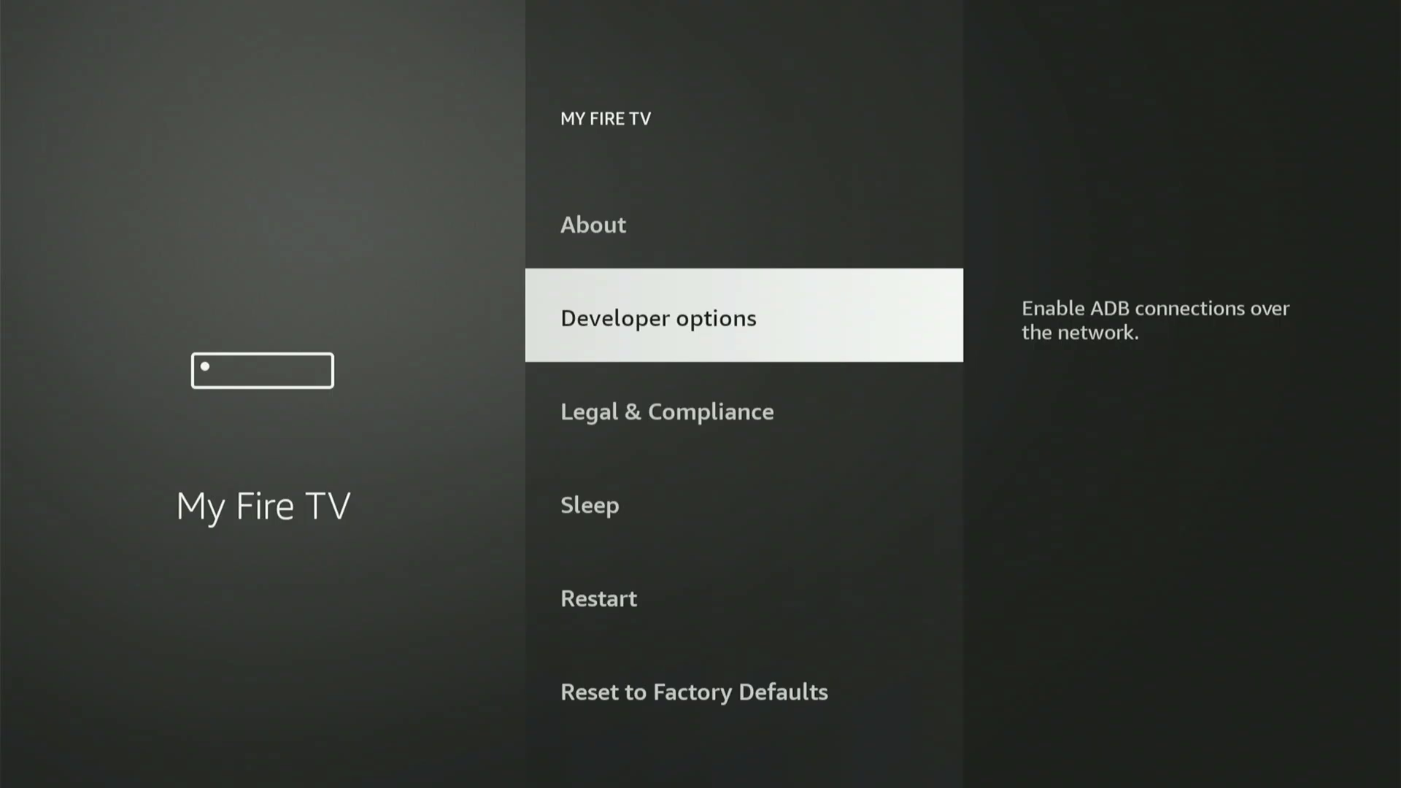
key(Up)
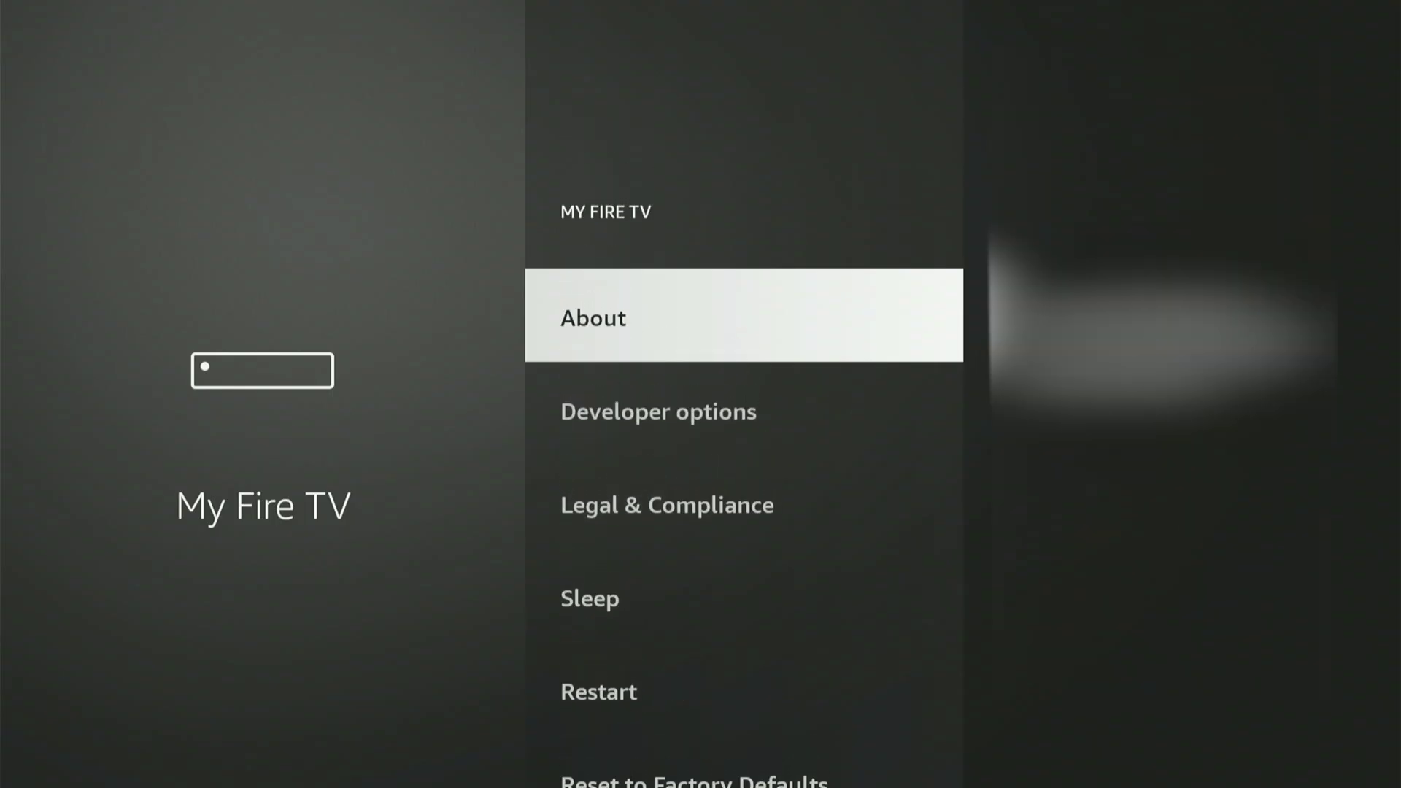
key(Return)
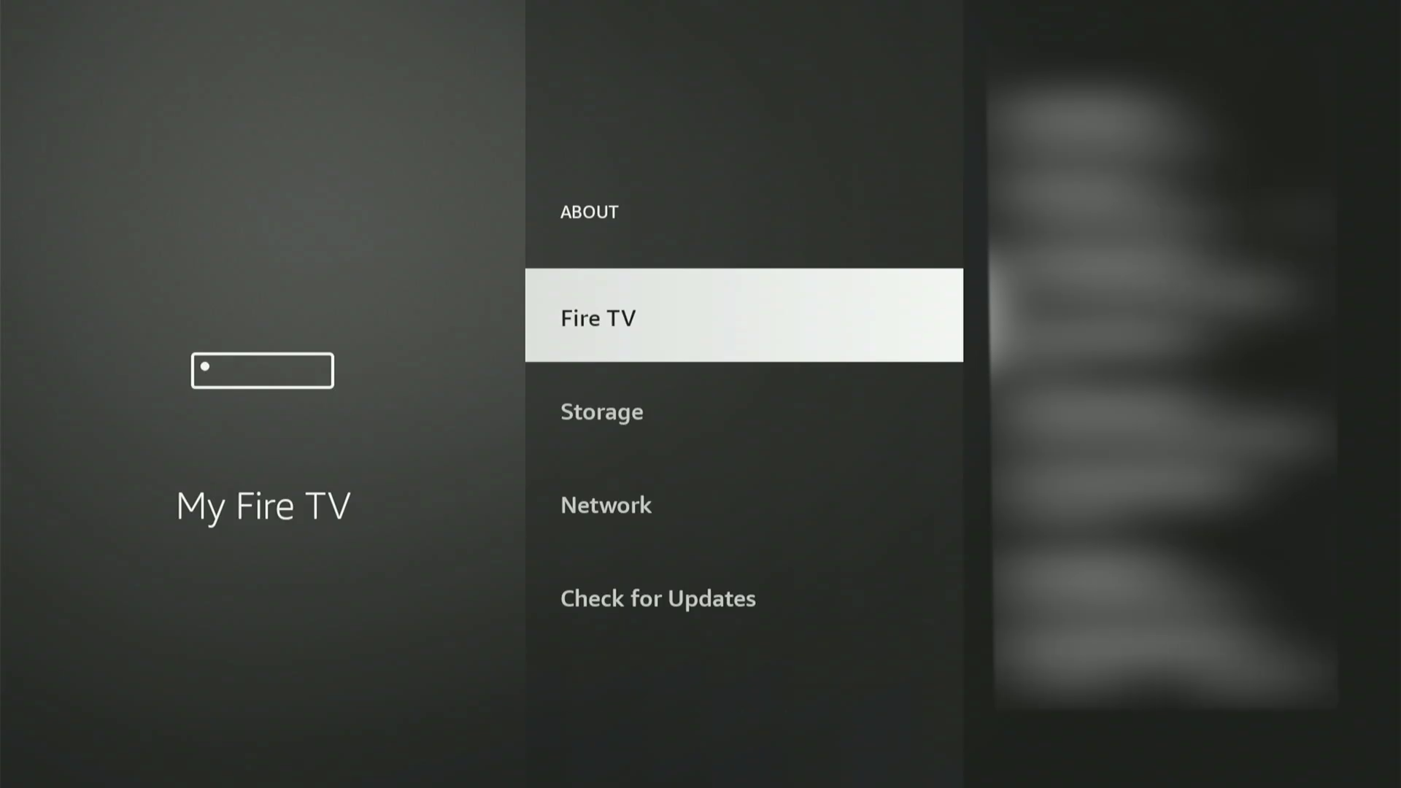
key(Return)
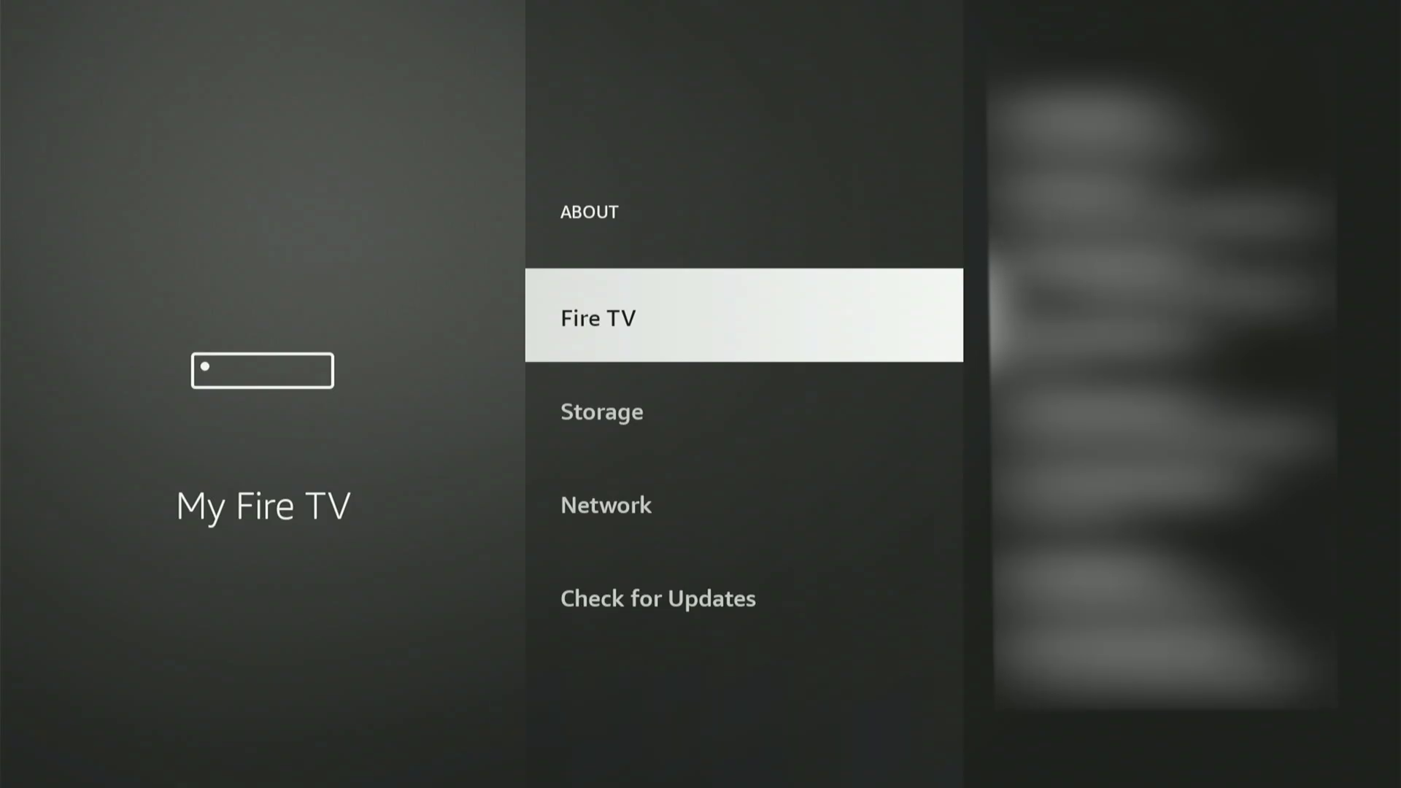
key(Escape)
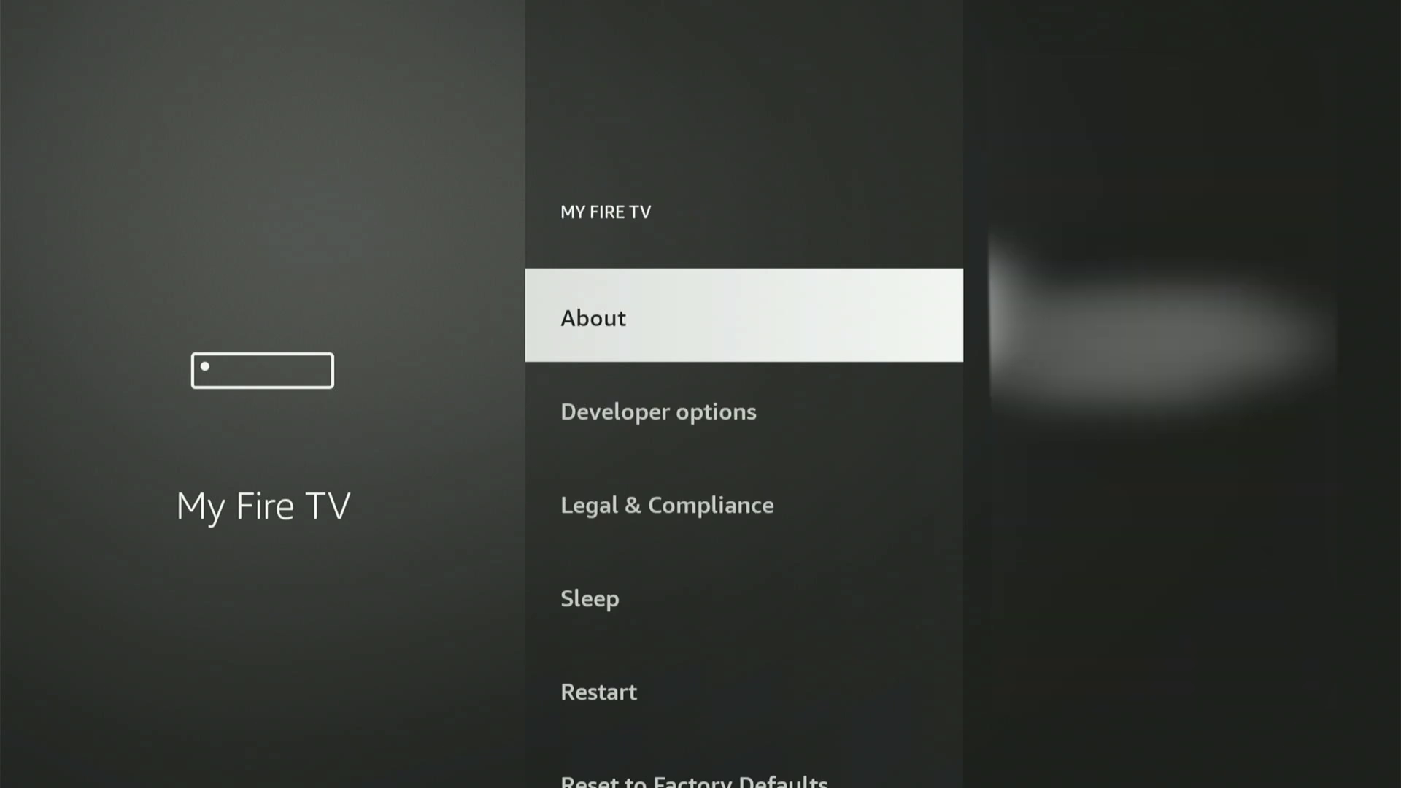
key(Down)
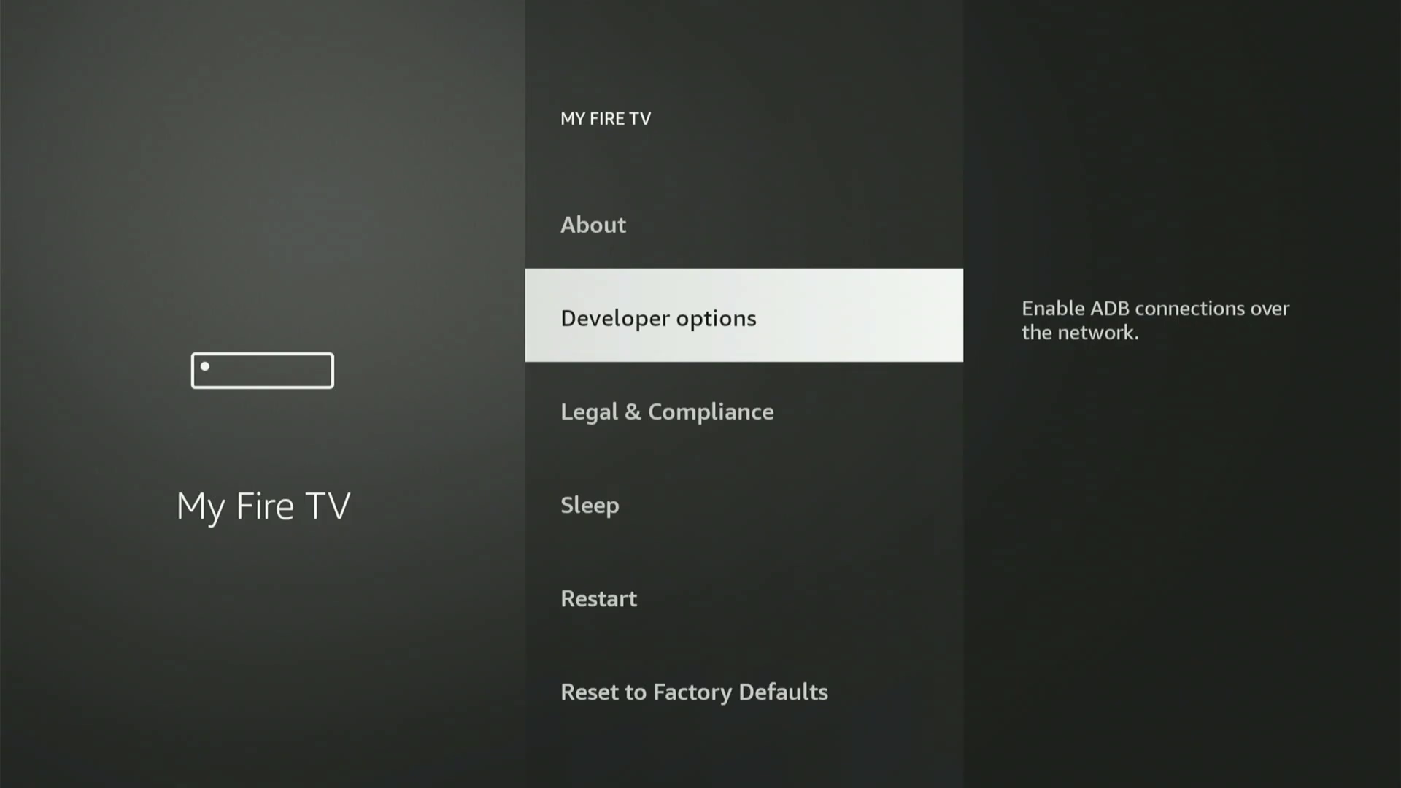
In Developer options, leave ADB debugging turned on
key(Return)
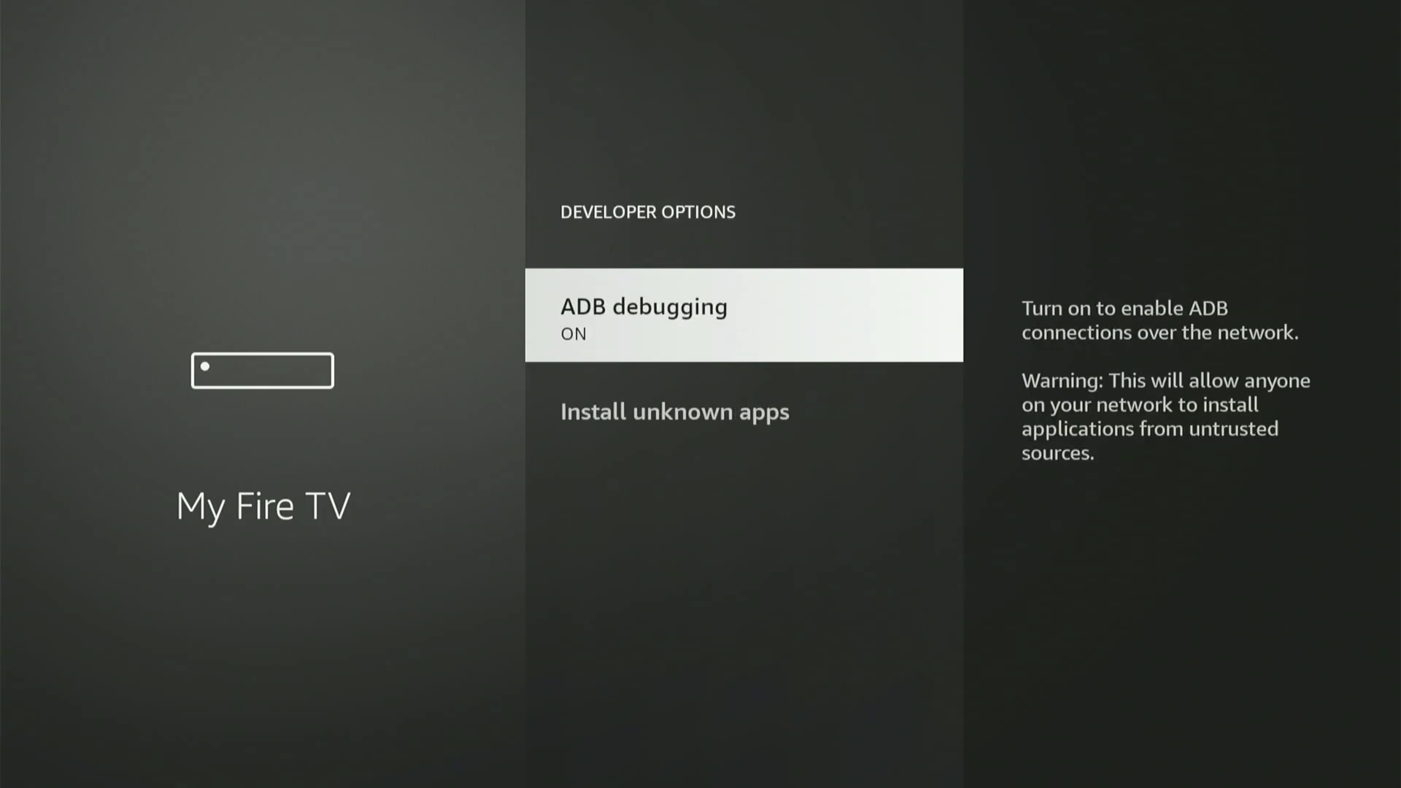
key(Return)
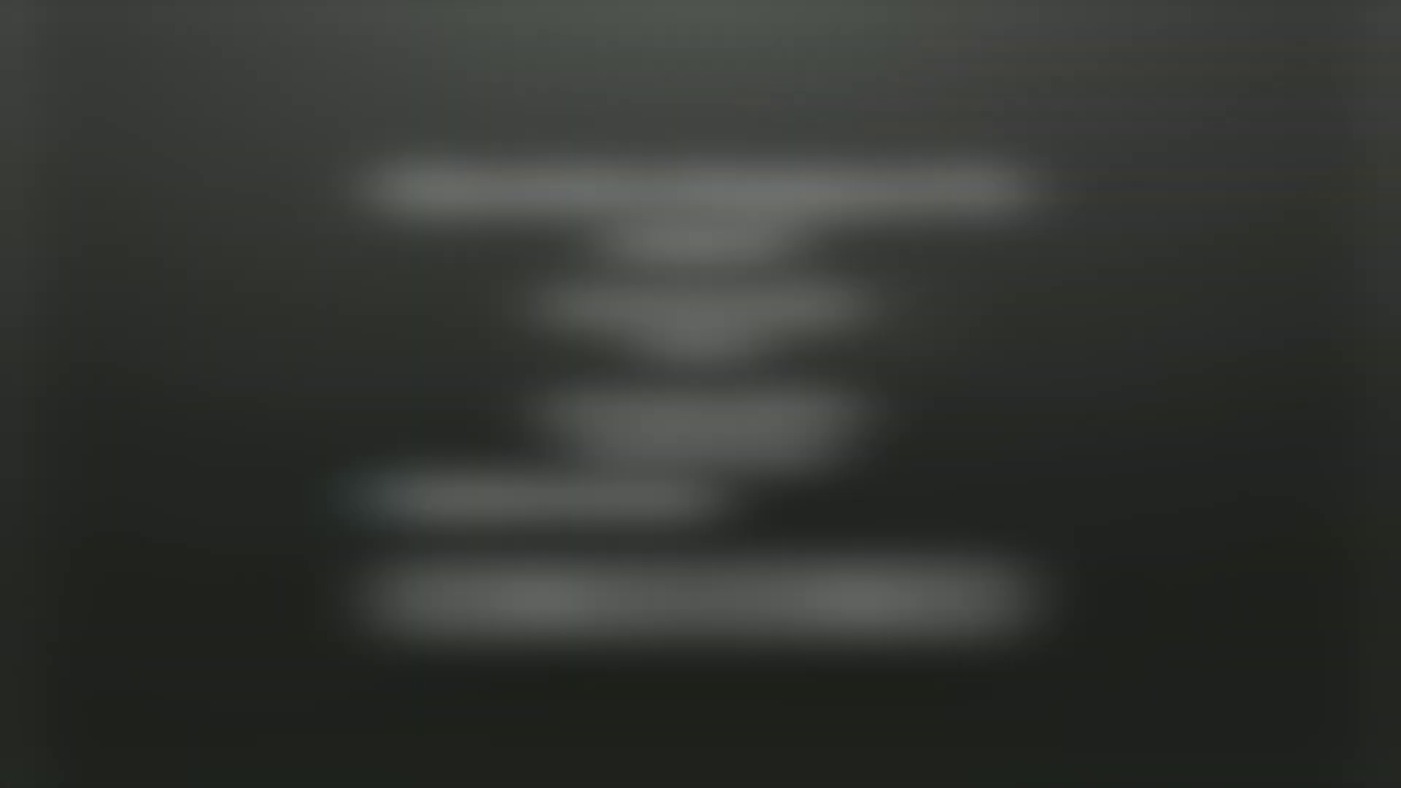
key(Down)
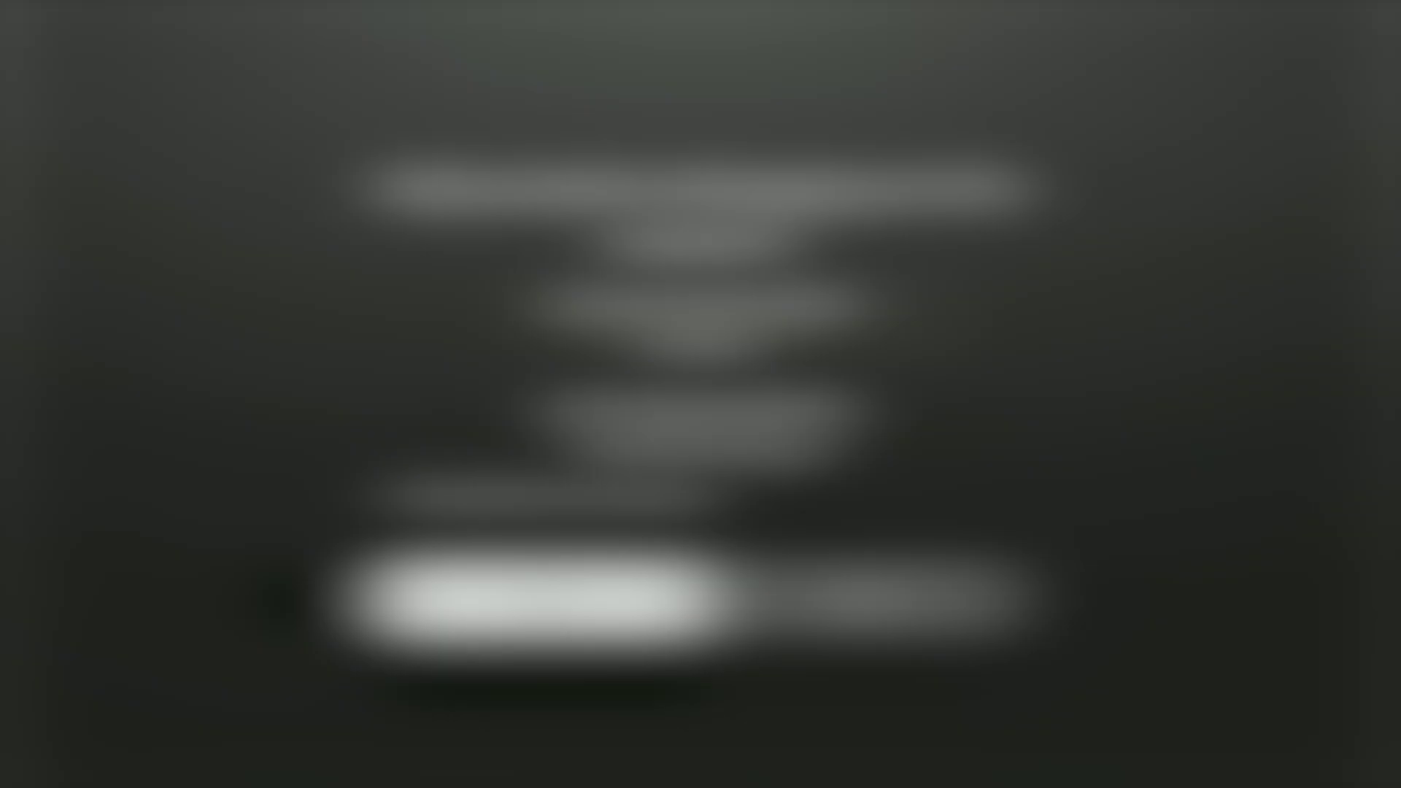
key(Return)
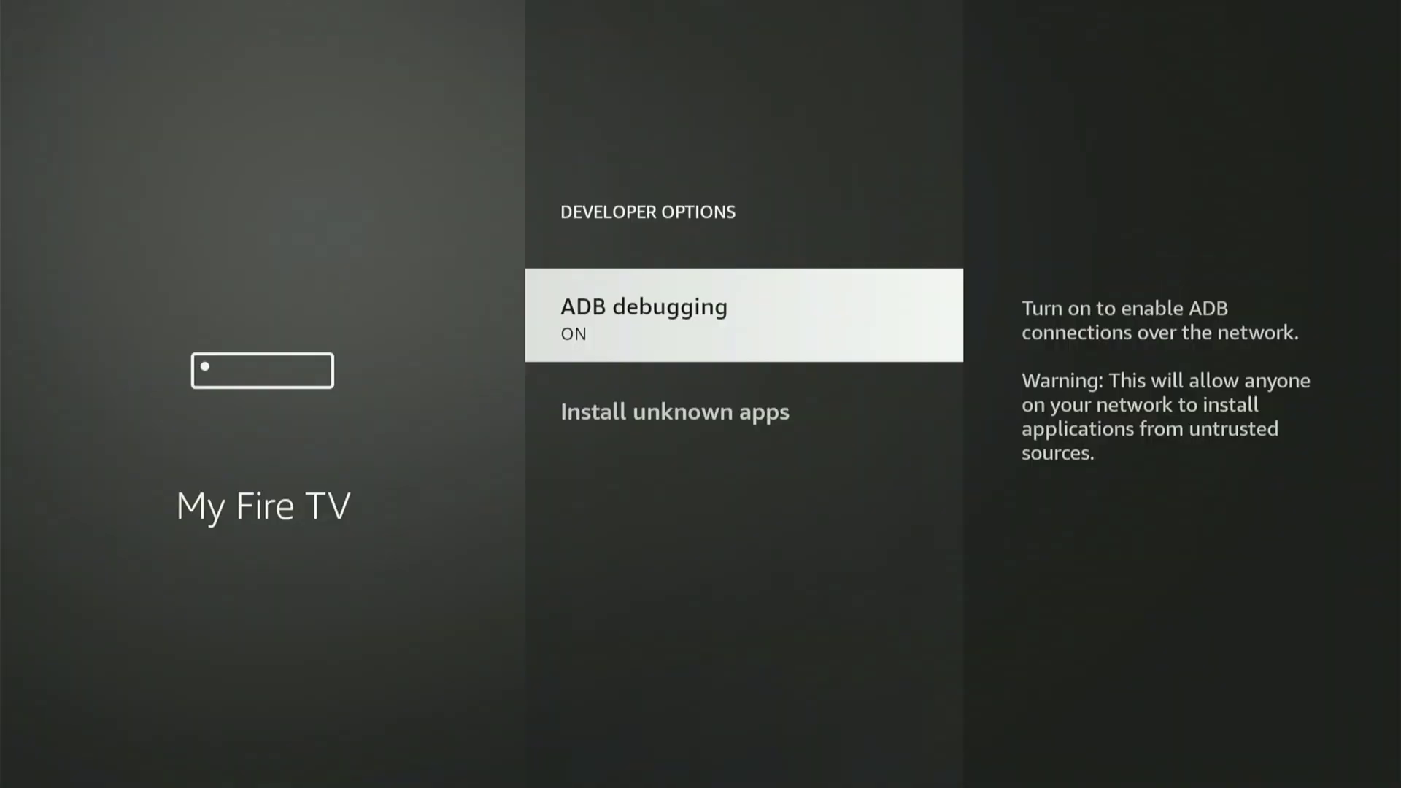
Under Install unknown apps, switch Downloader to ON
key(Down)
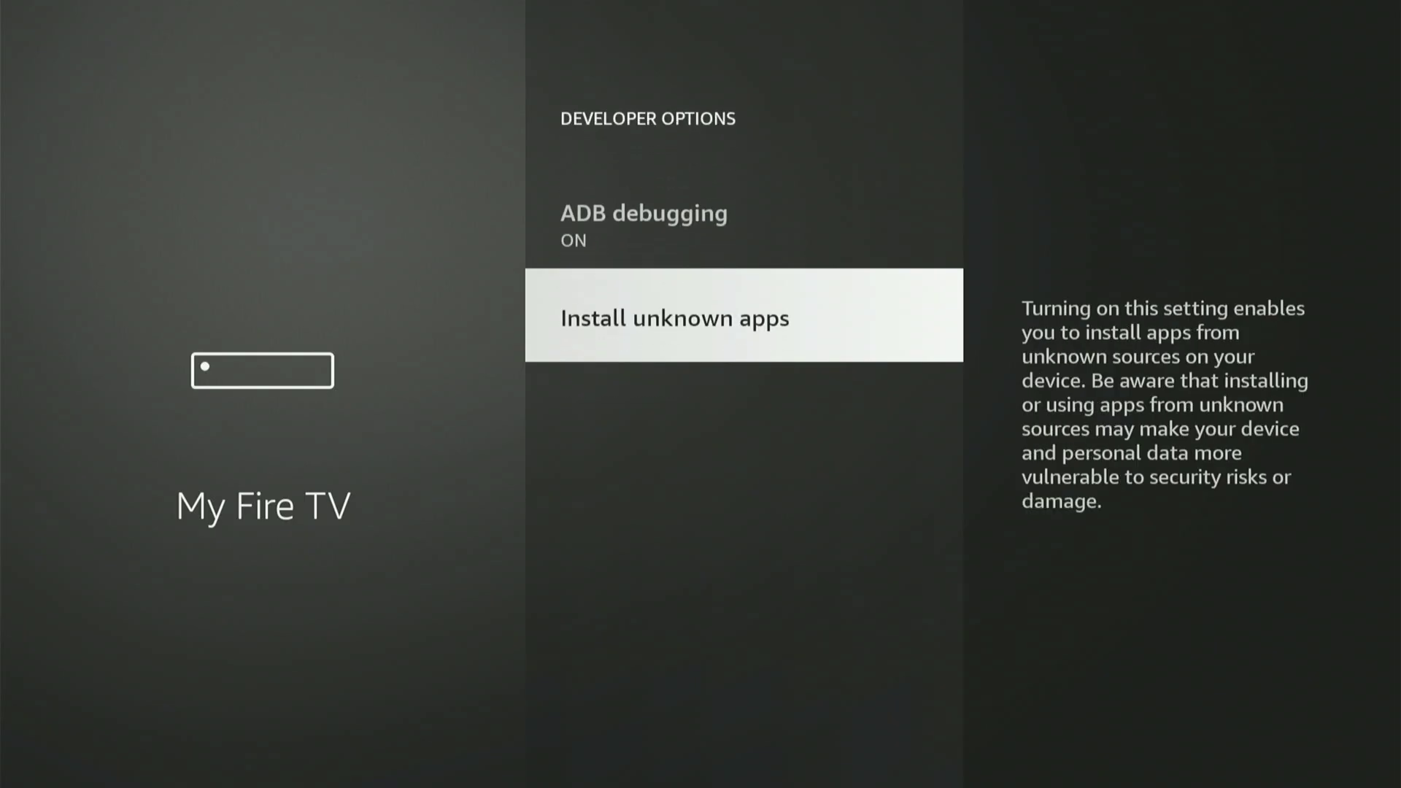
key(Return)
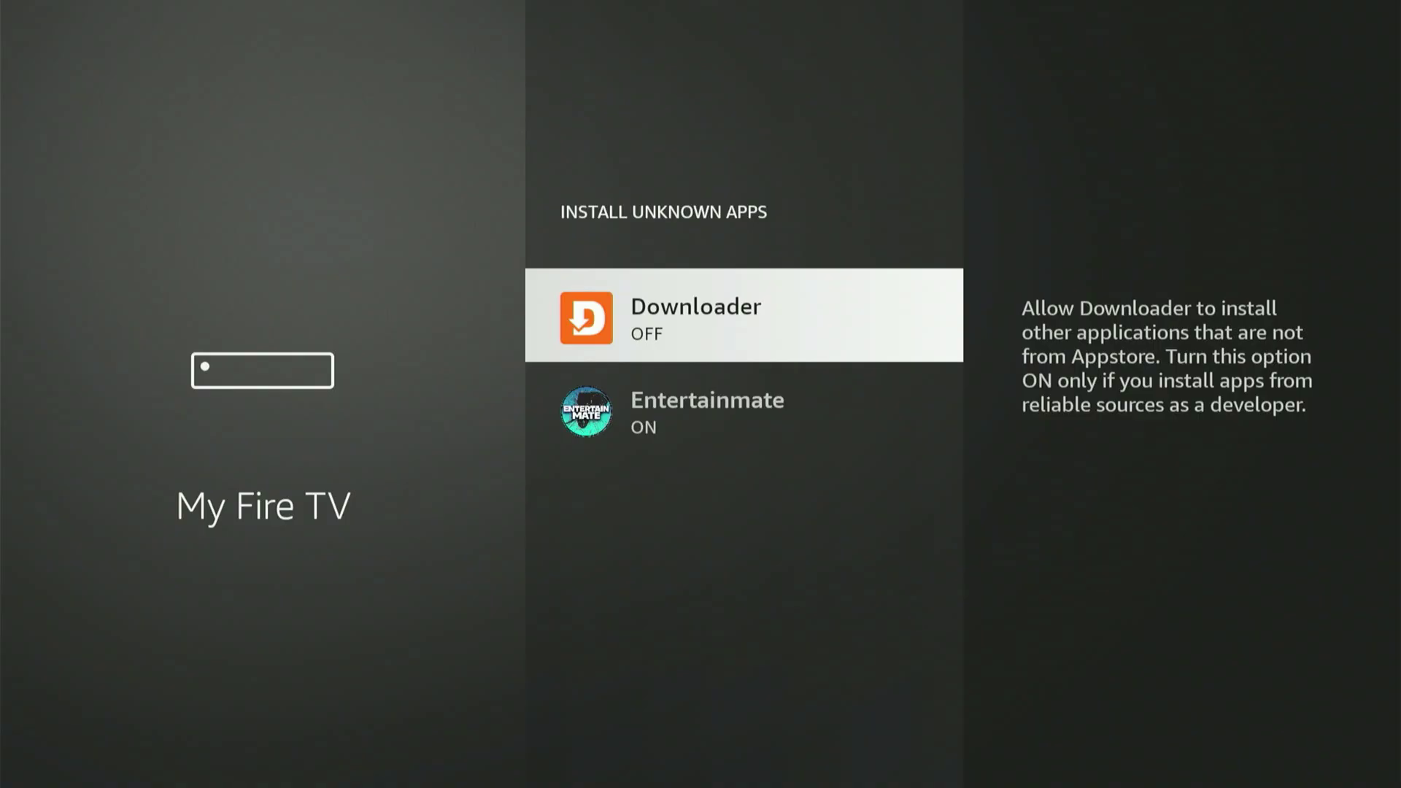
key(Down)
key(Up)
key(Return)
Go home, open Your Apps & Channels, and launch the Downloader tile
key(Down)
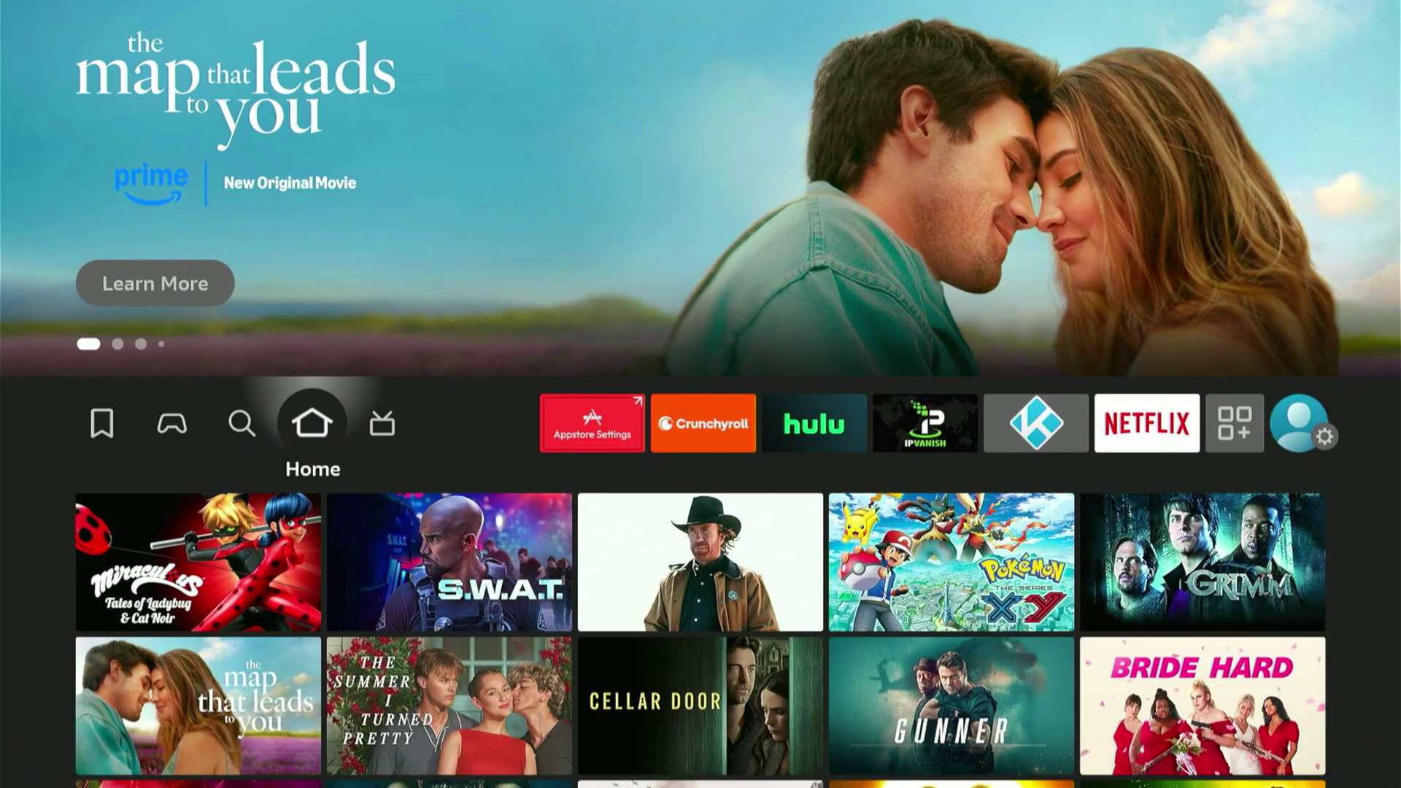
key(Right)
key(Right)
key(Right)
key(Right)
key(Right)
key(Right)
key(Right)
key(Right)
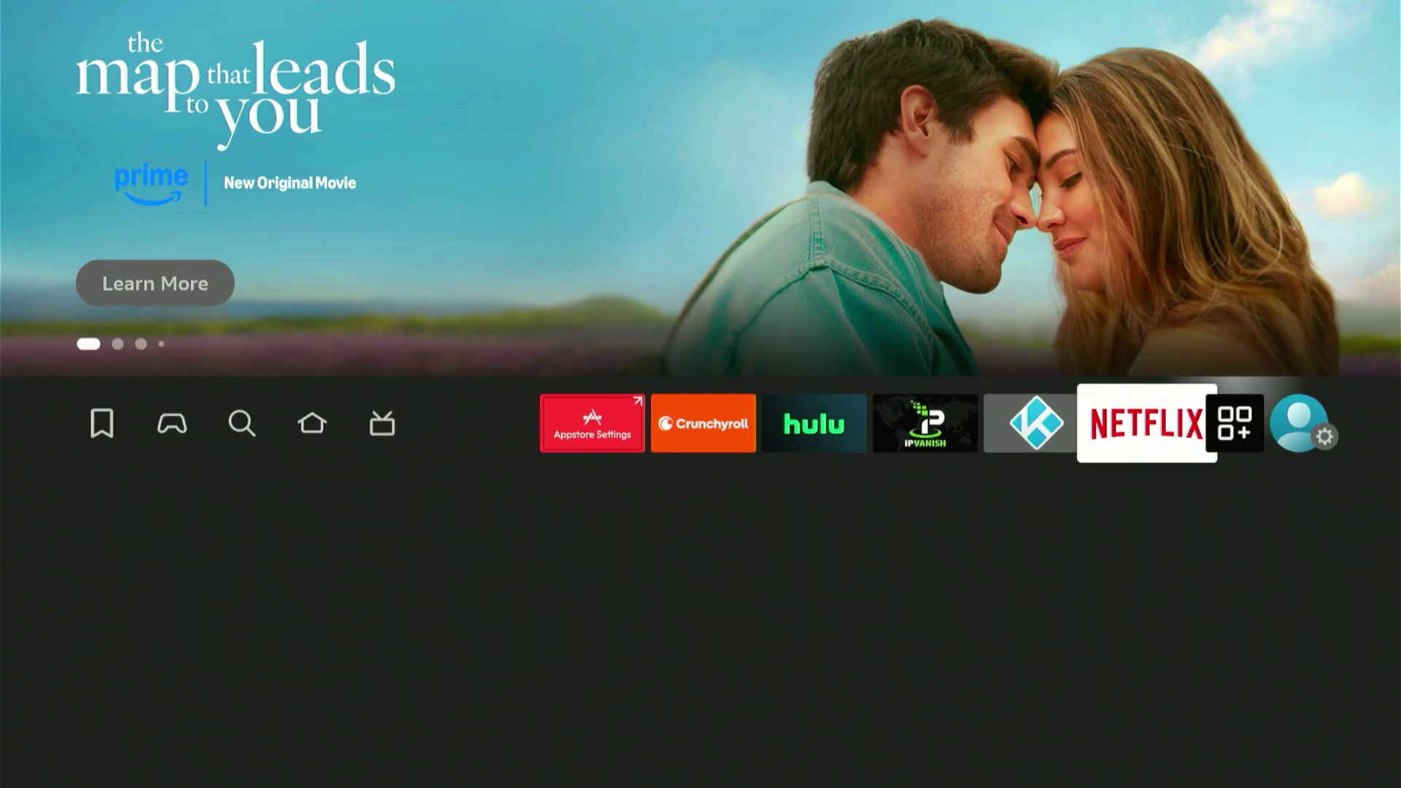
key(Return)
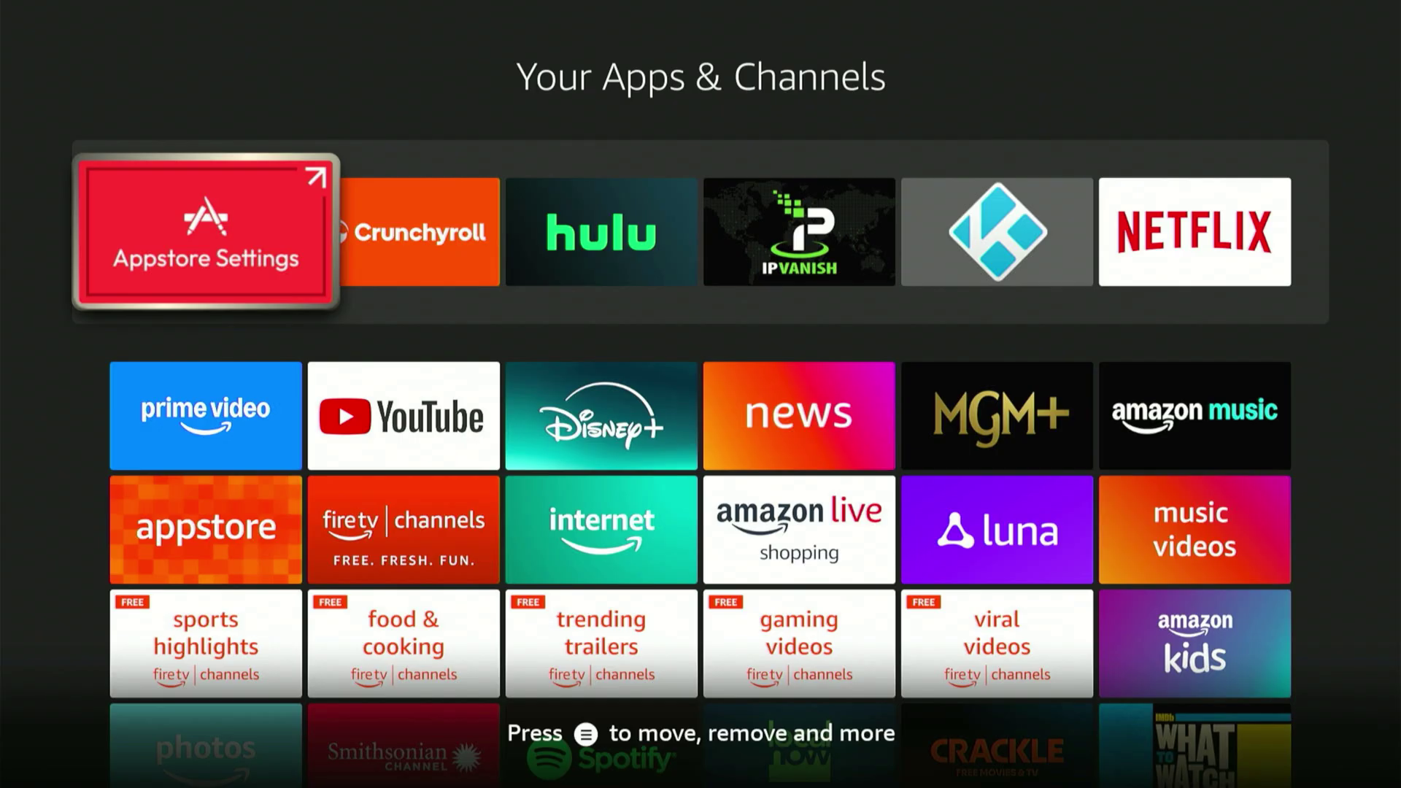
key(Down)
key(Down)
key(Down)
key(Down)
key(Down)
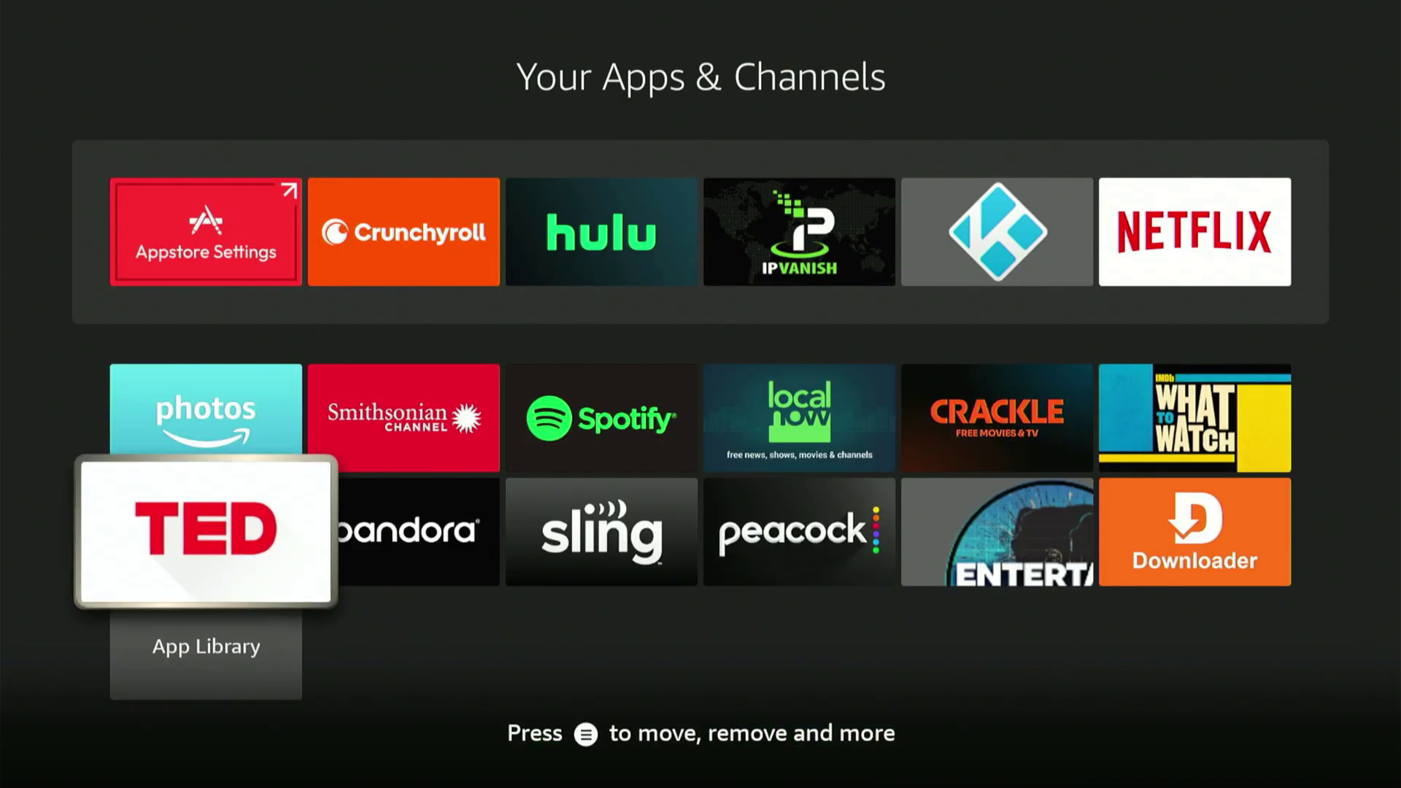
key(Right)
key(Right)
key(Right)
key(Right)
key(Right)
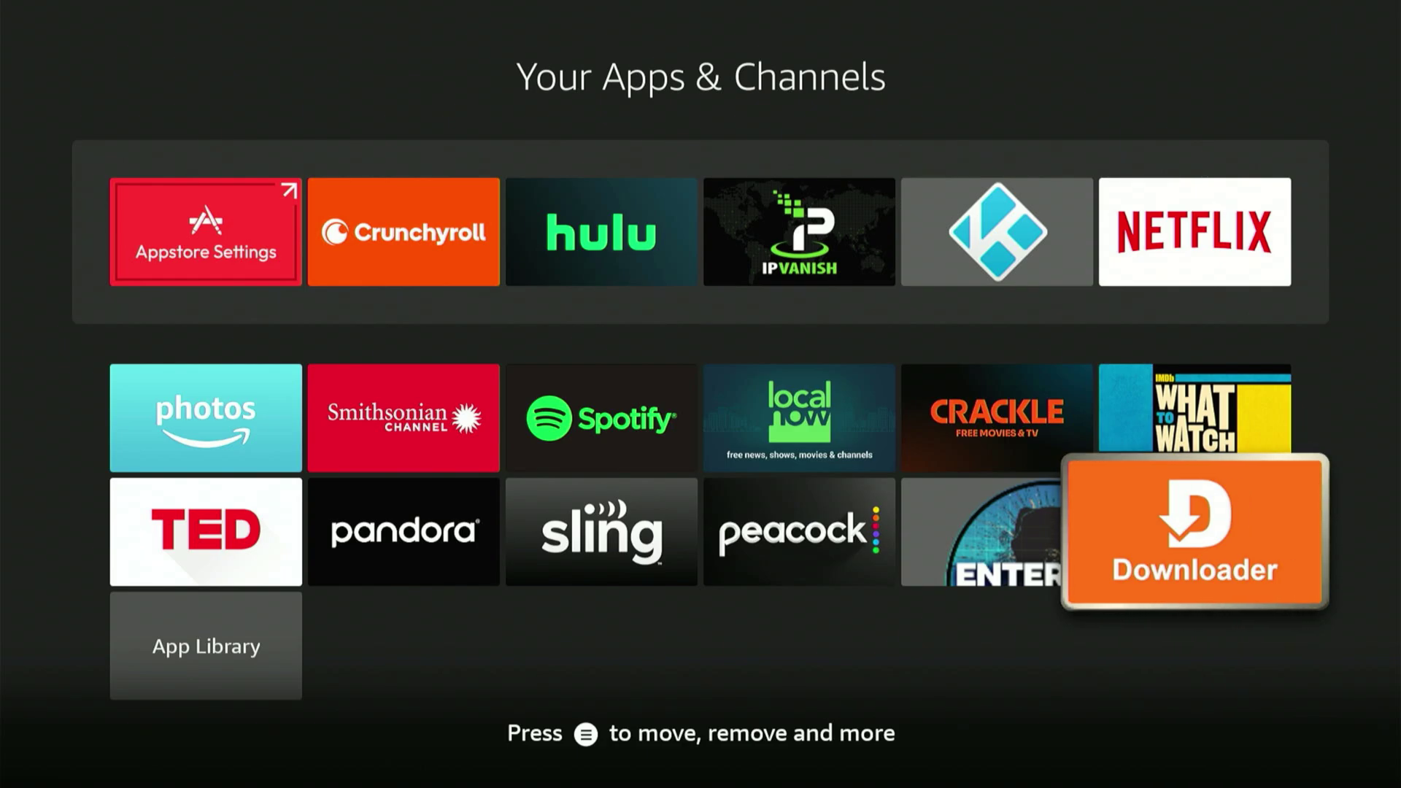
key(Return)
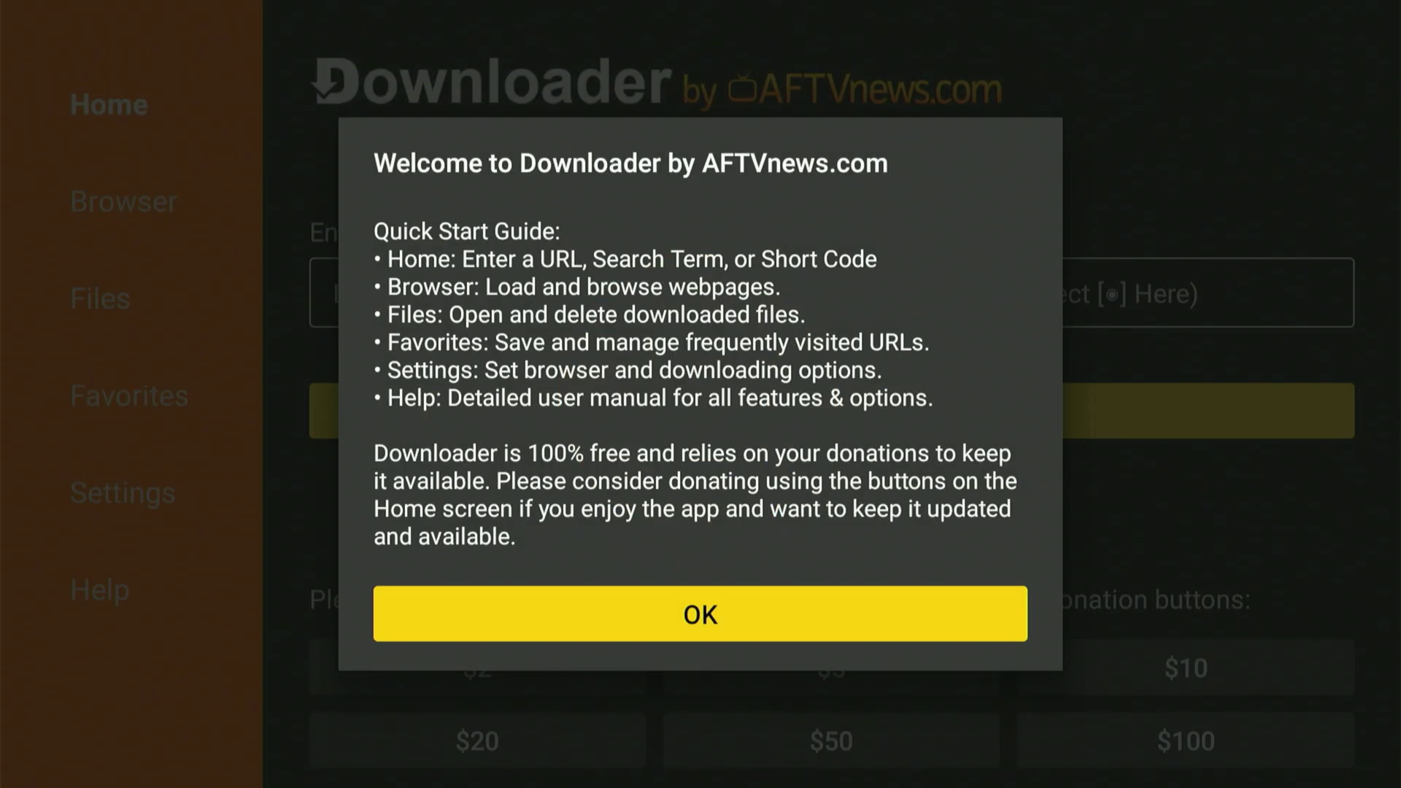
Dismiss the Quick Start Guide and bring up the keyboard for the URL field
key(Return)
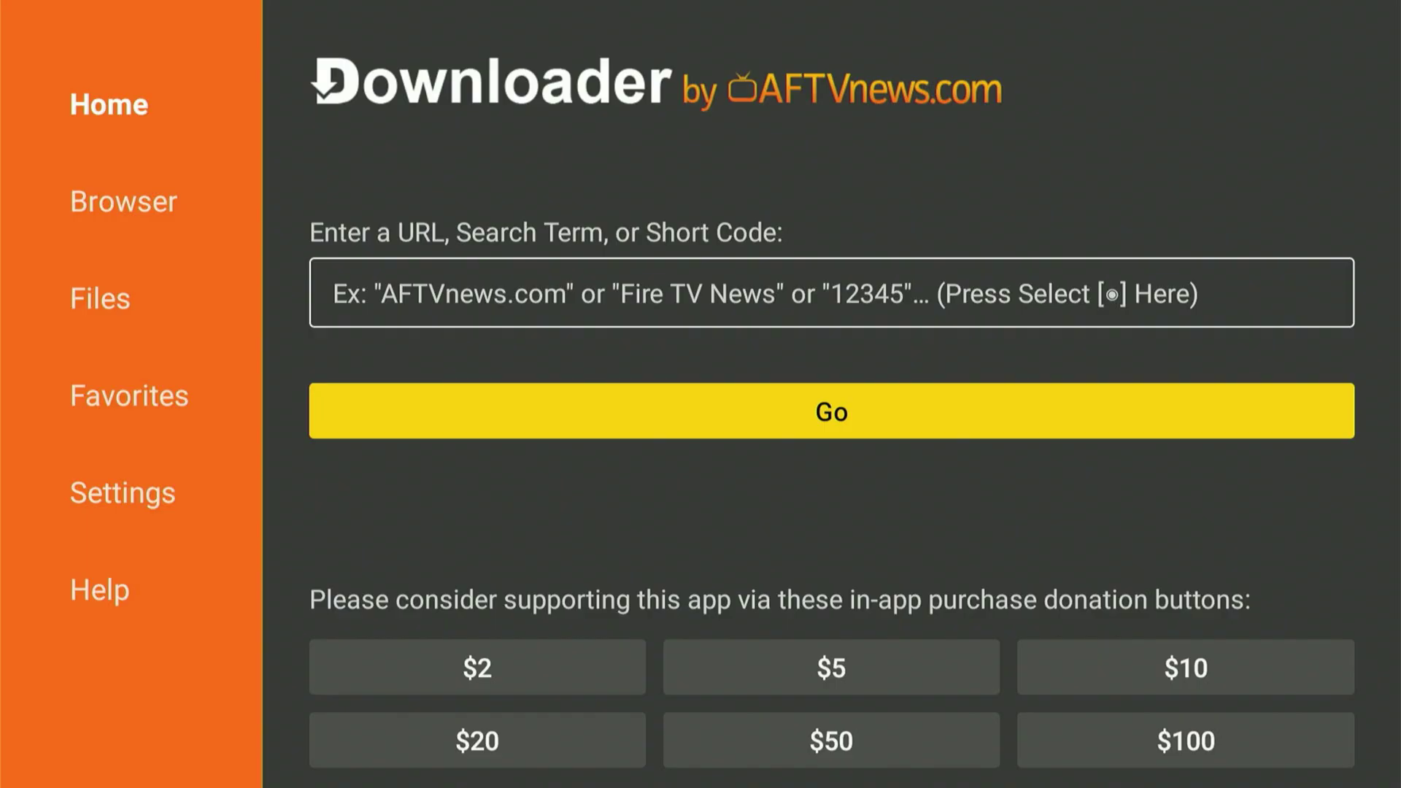
click(832, 293)
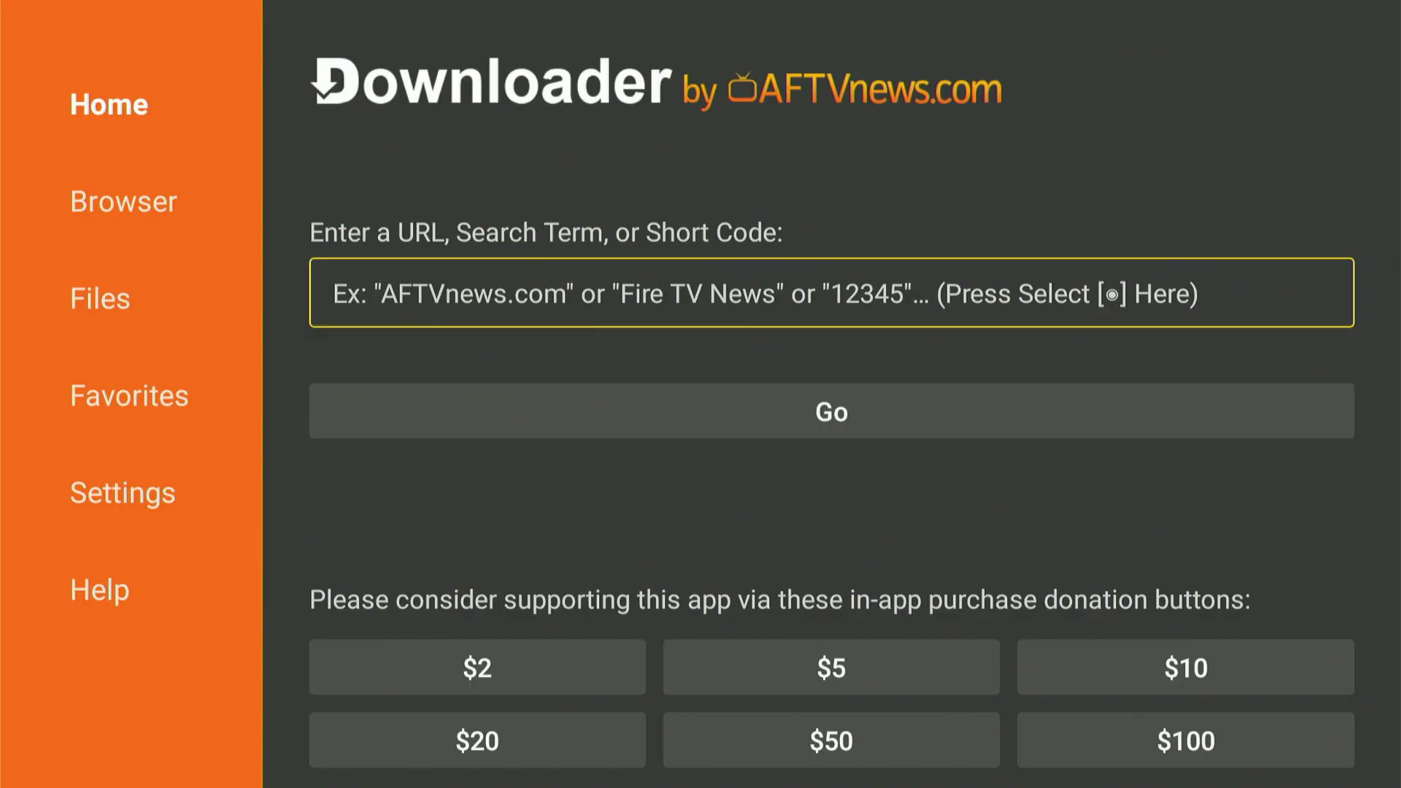
key(Return)
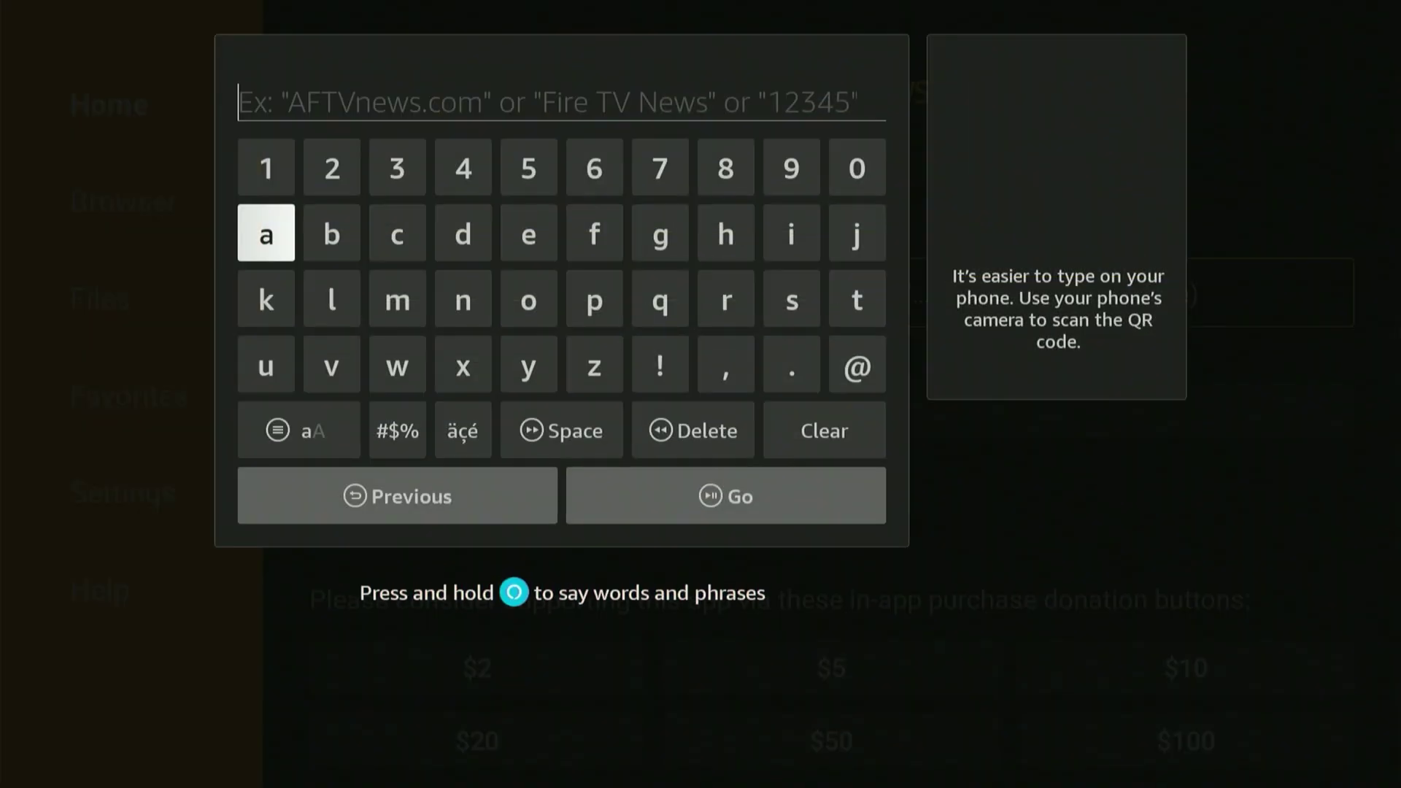
Enter the short code 3826020 and move down to Go
click(267, 168)
click(332, 167)
click(398, 168)
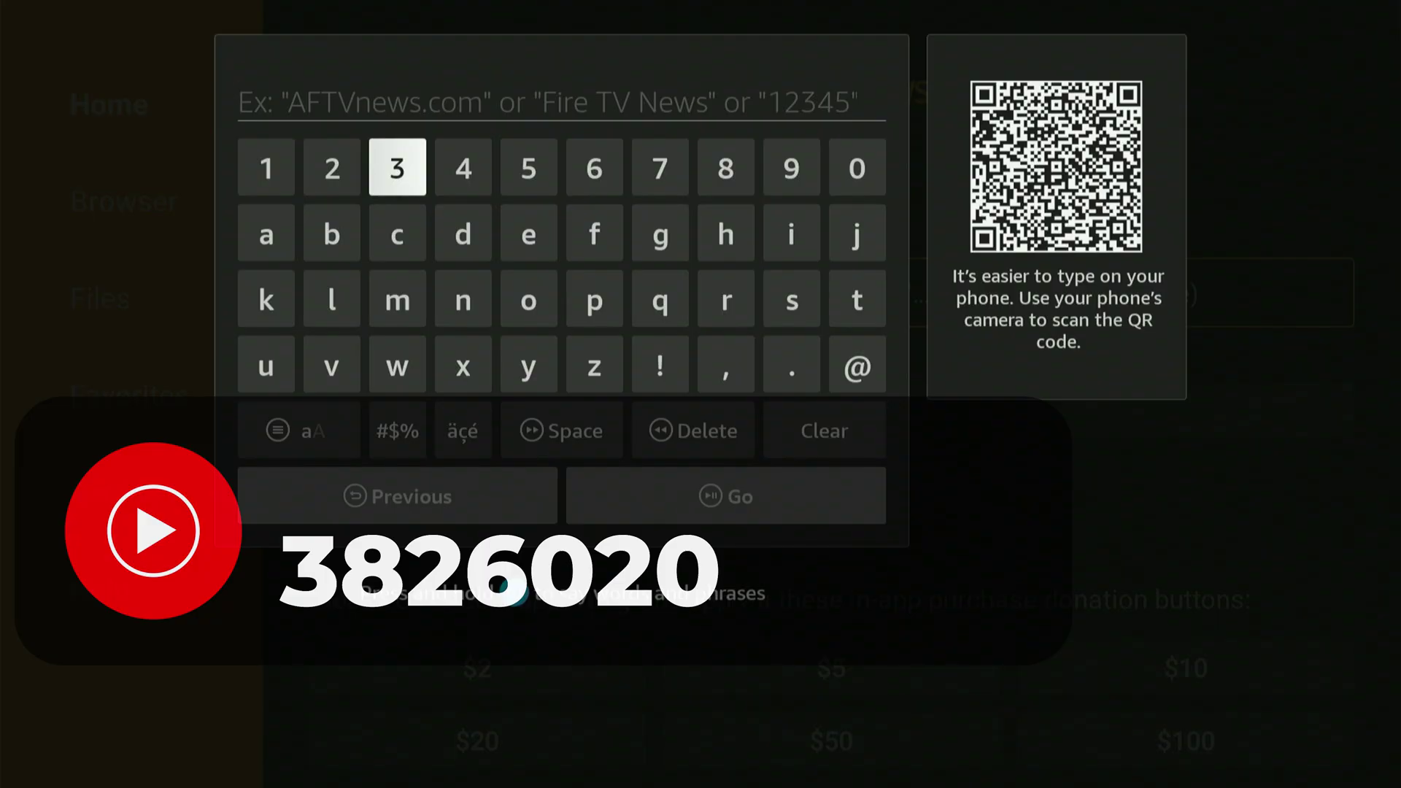
text(3)
key(Right)
key(Right)
key(Right)
key(Right)
key(Right)
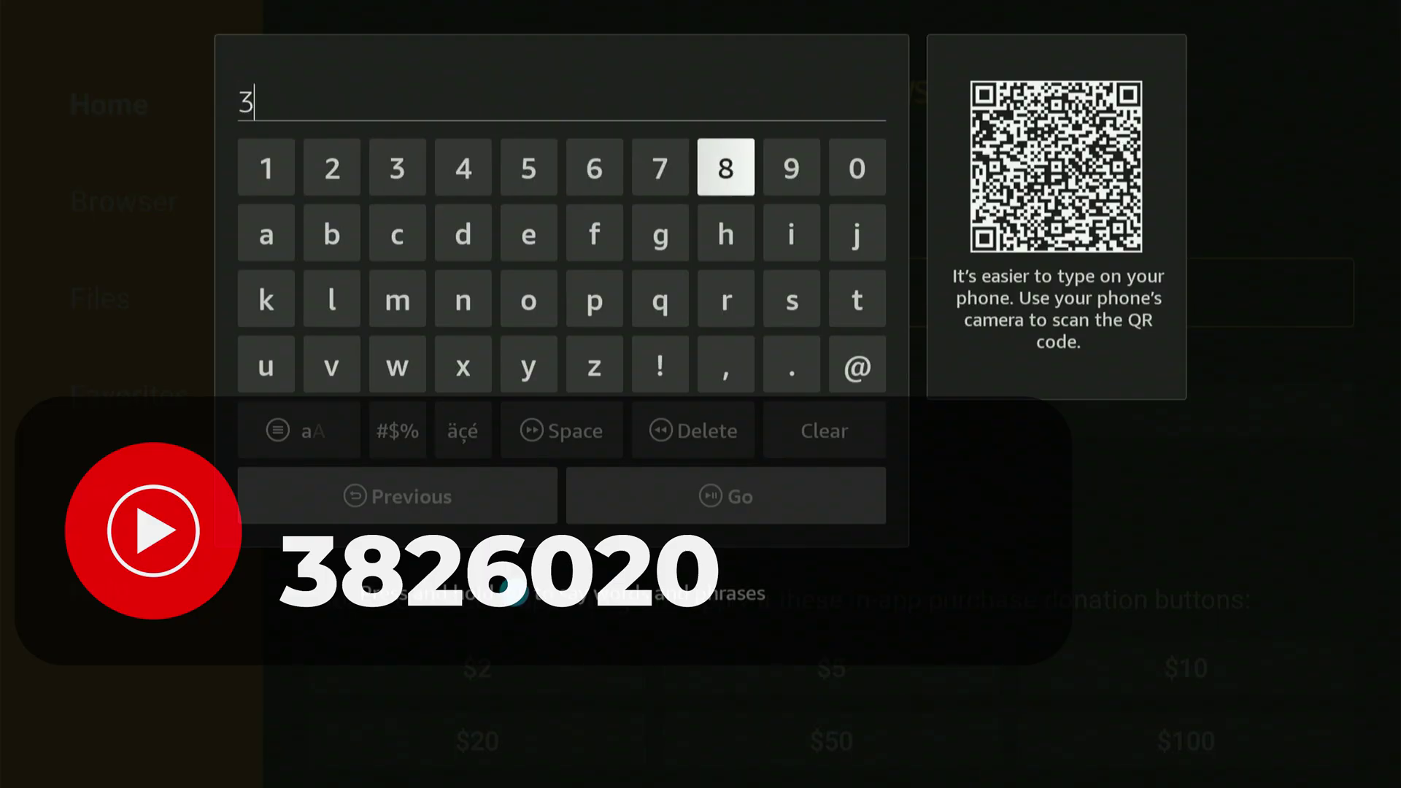
text(8)
key(Left)
key(Left)
key(Left)
key(Left)
key(Left)
key(Left)
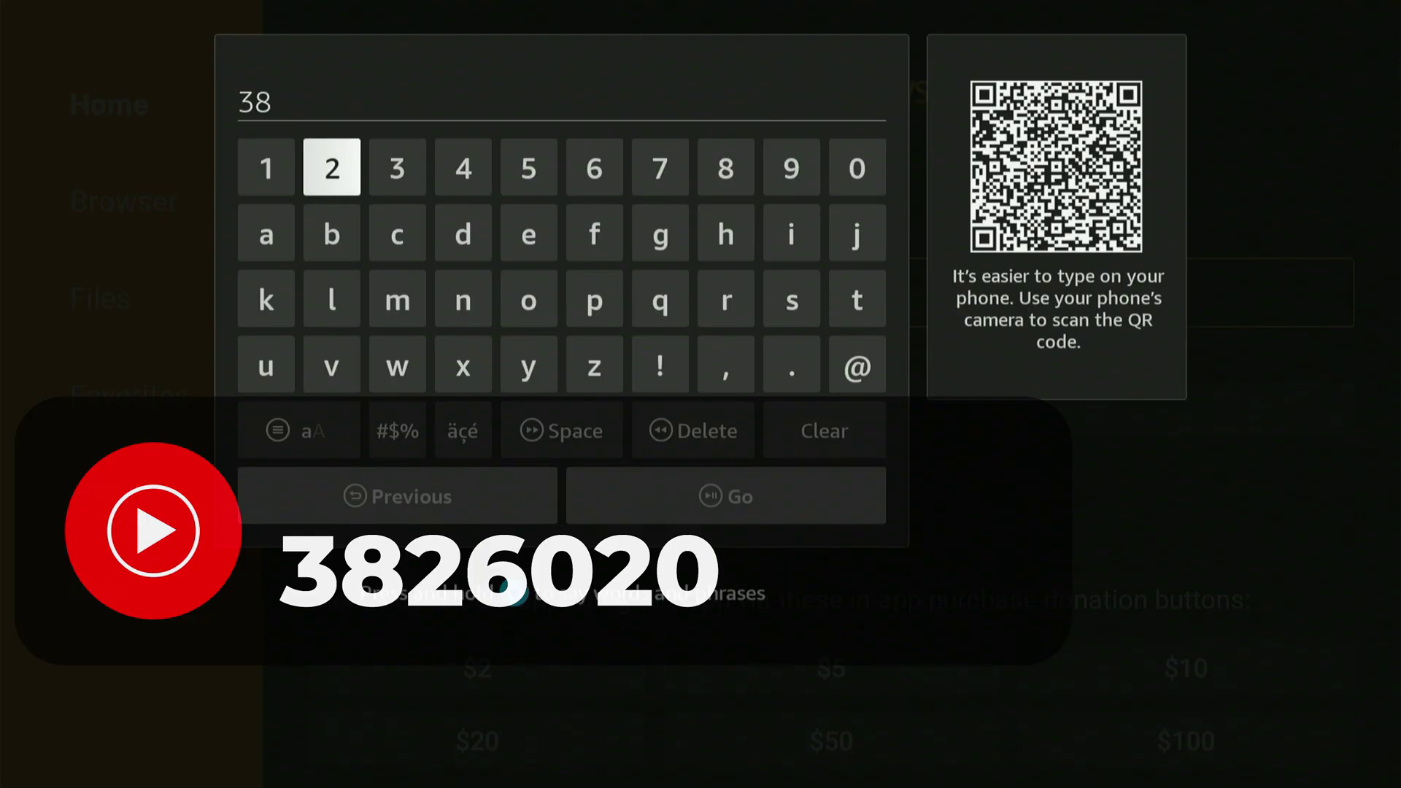
text(2)
key(Right)
key(Right)
key(Right)
key(Right)
text(6)
key(Right)
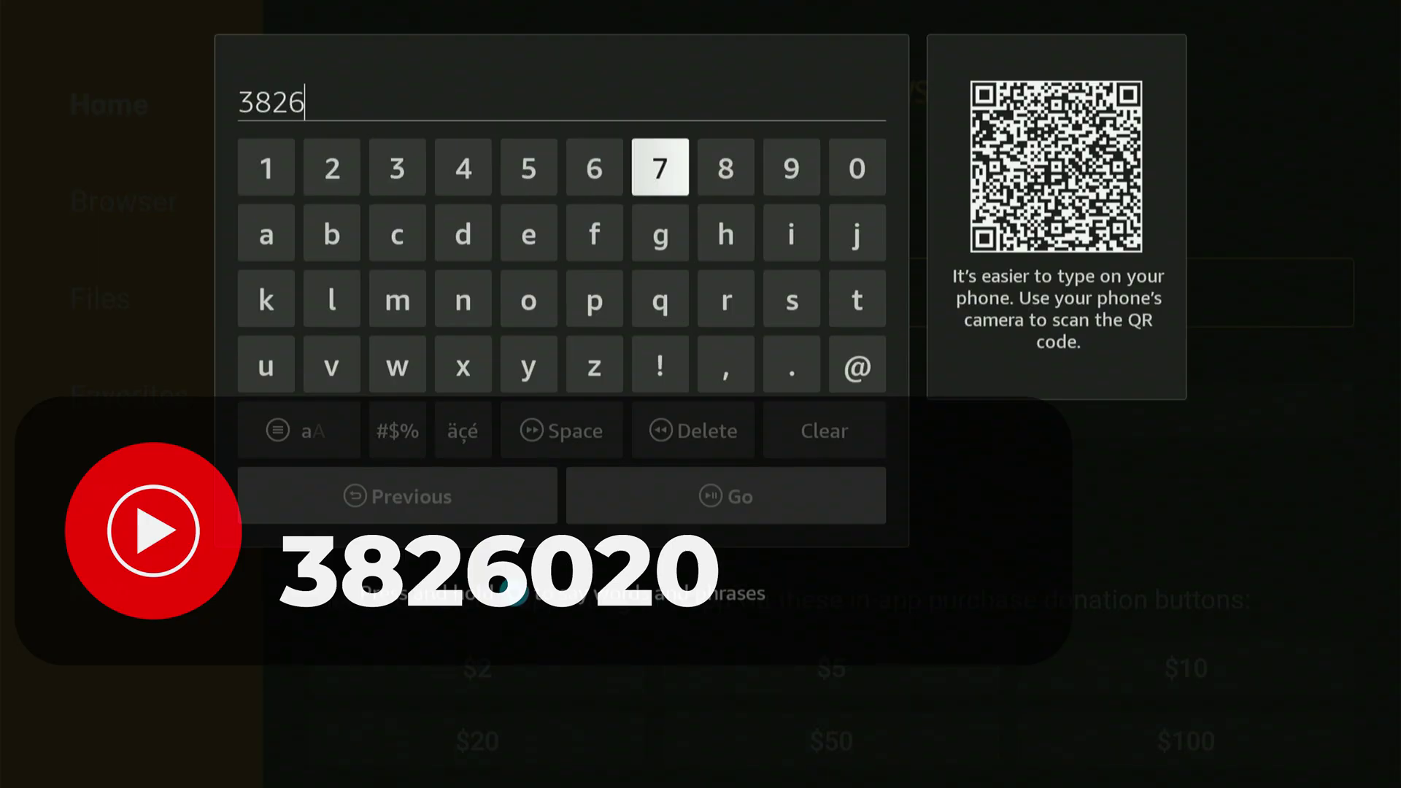
key(Right)
key(Right)
key(Right)
text(0)
key(Right)
key(Right)
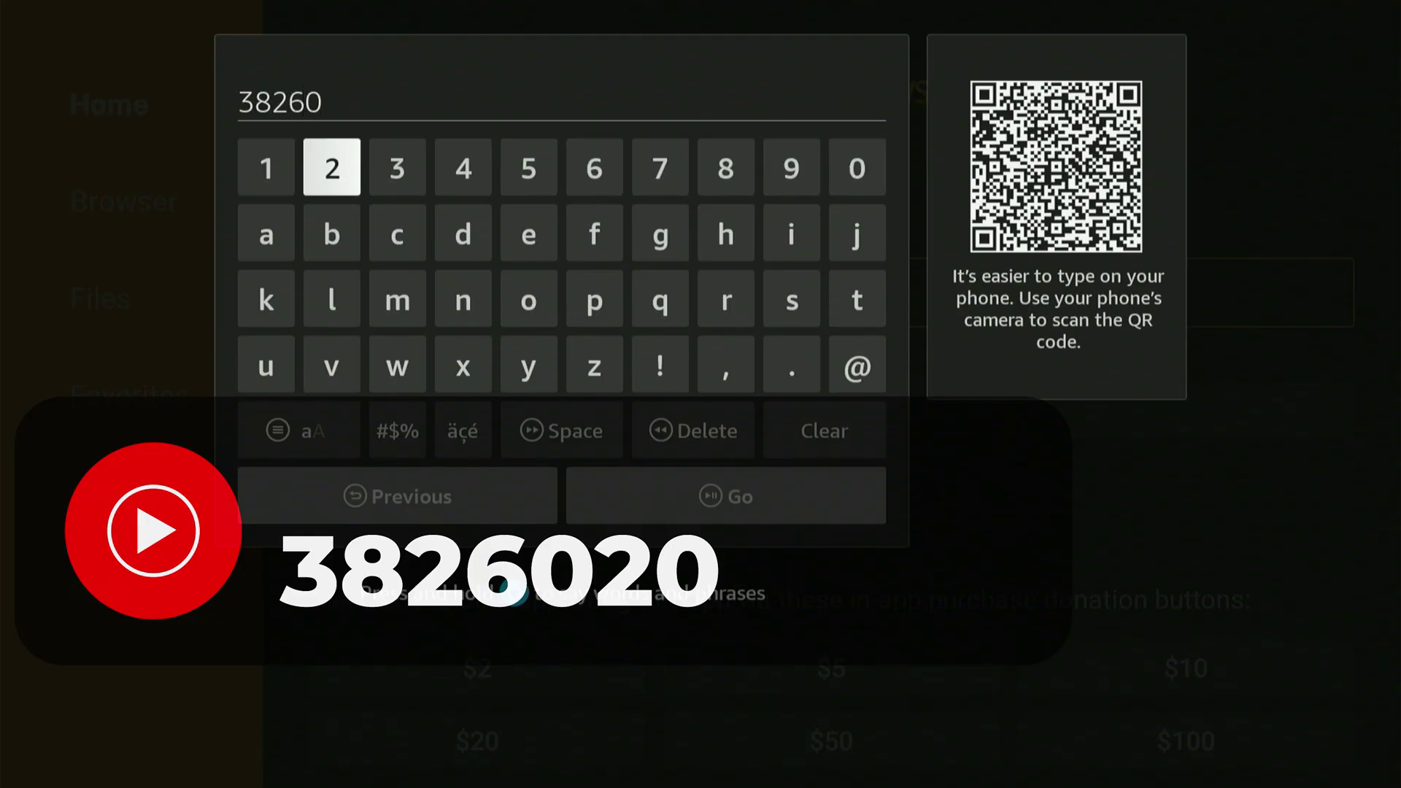
text(2)
key(Left)
key(Left)
text(0)
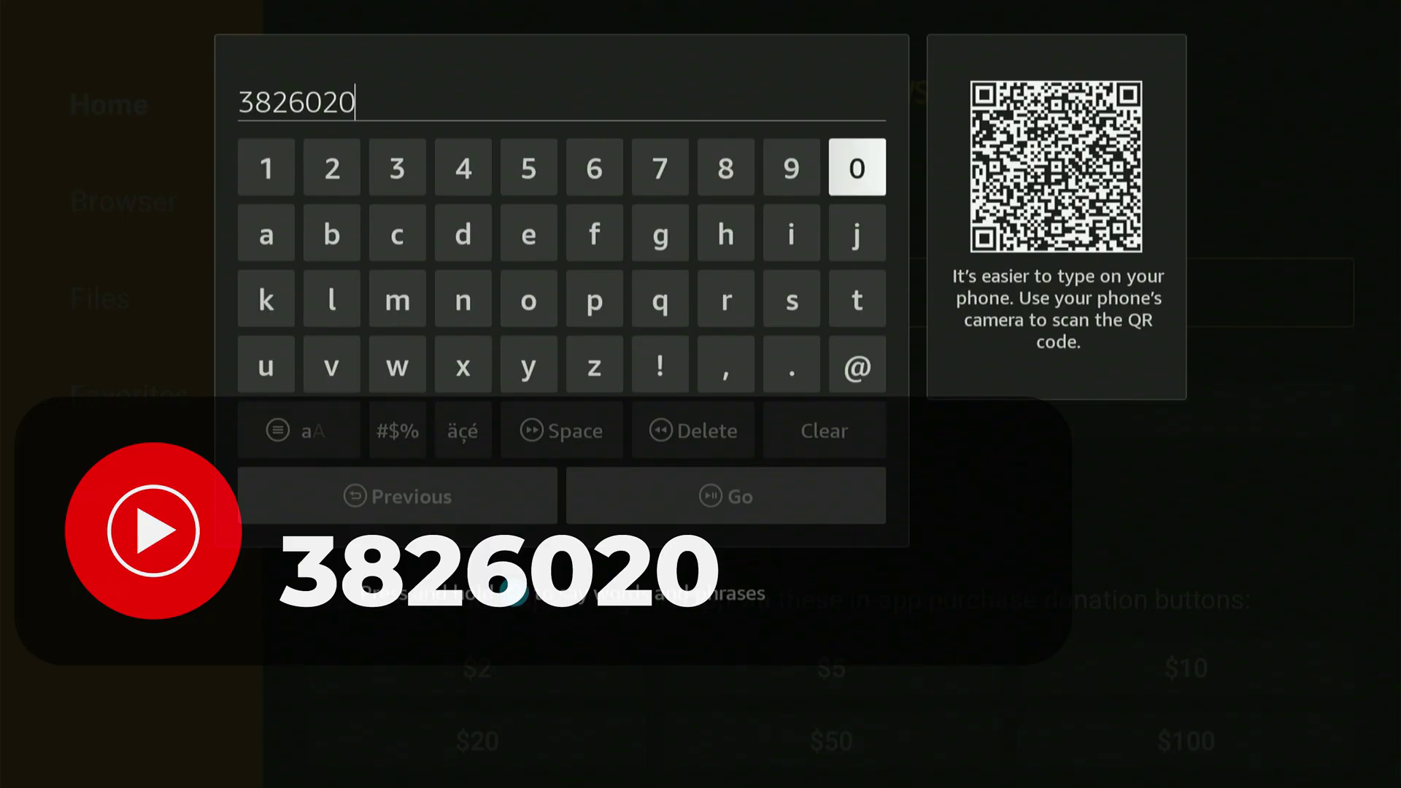
key(Down)
key(Down)
key(Down)
key(Down)
key(Down)
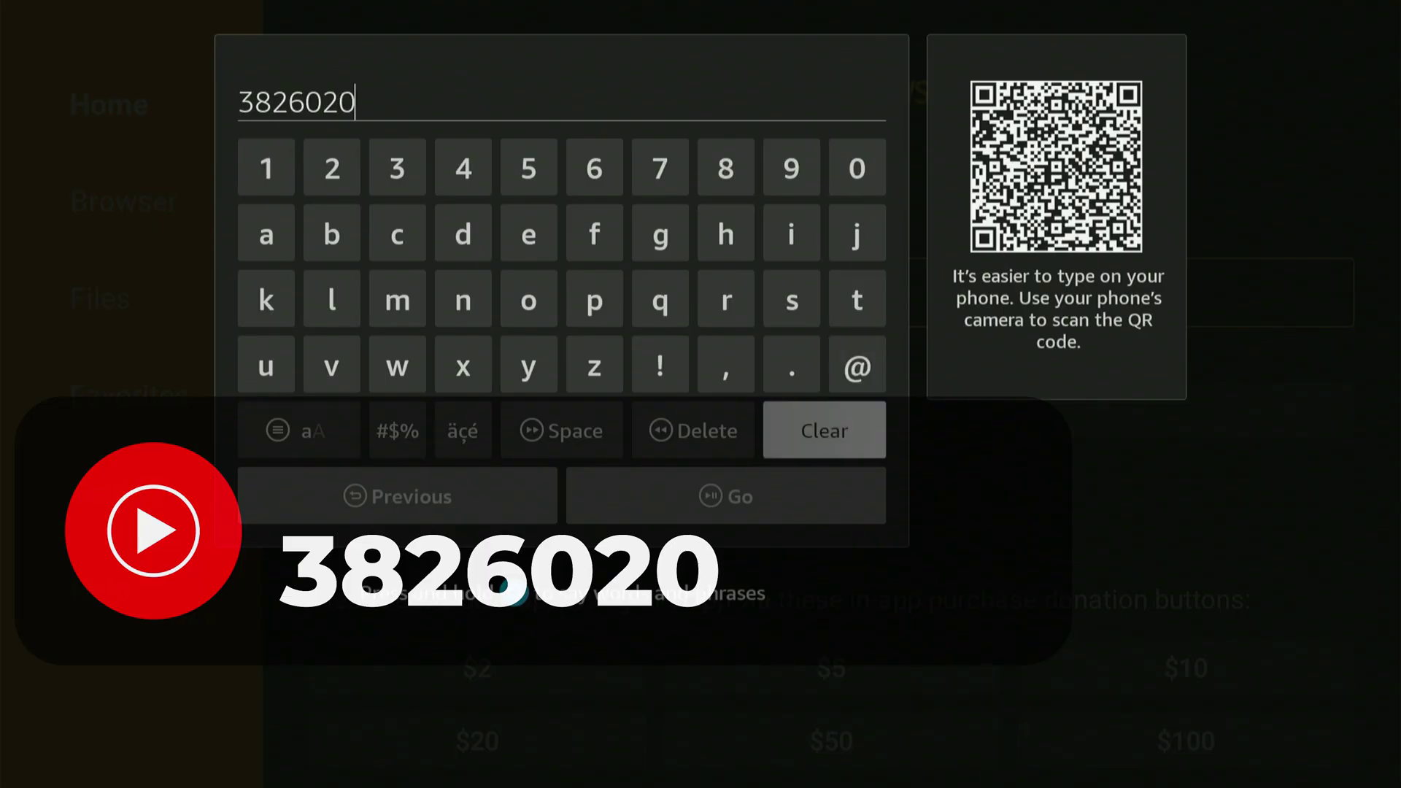
Download the APK for code 3826020, install Unlinked, and finish with Done
key(Return)
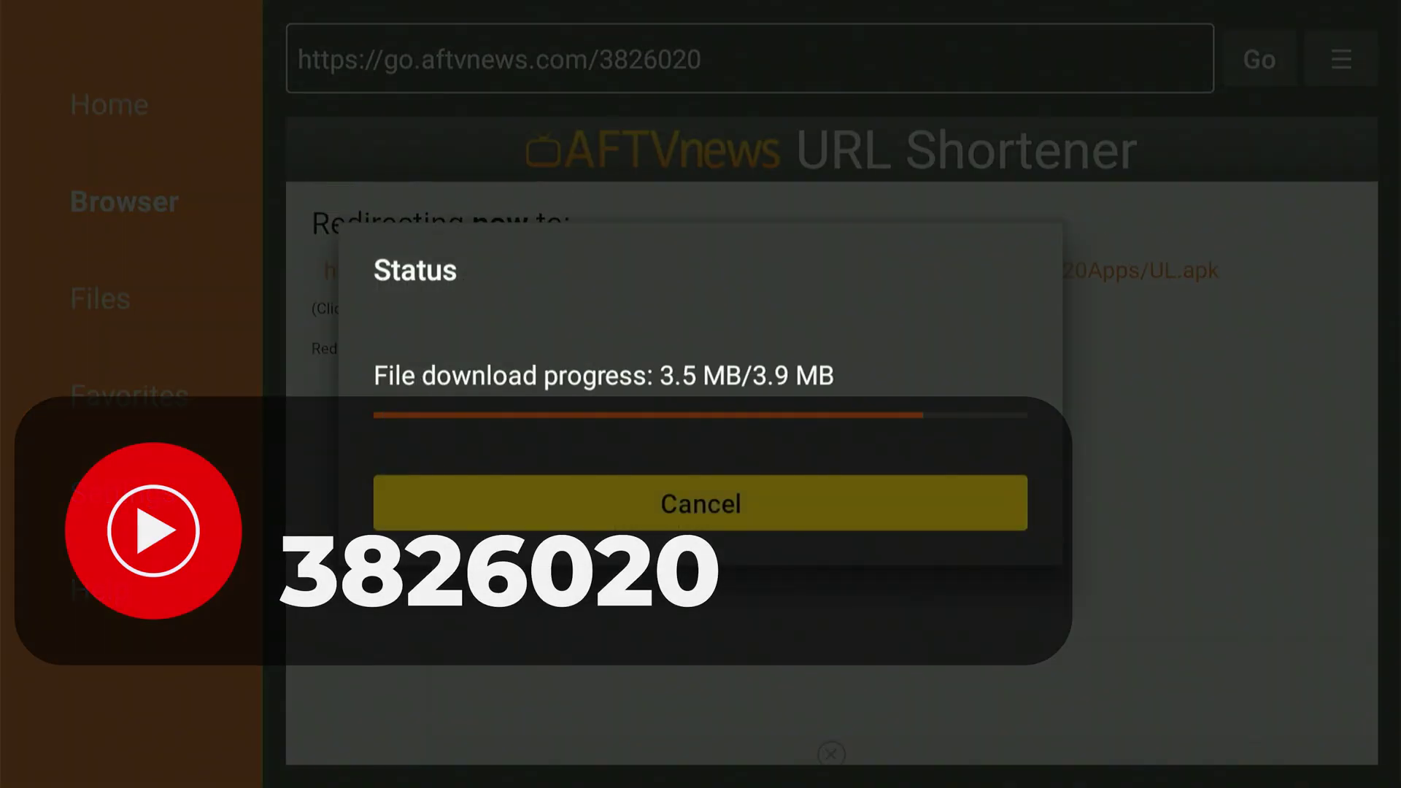
key(Return)
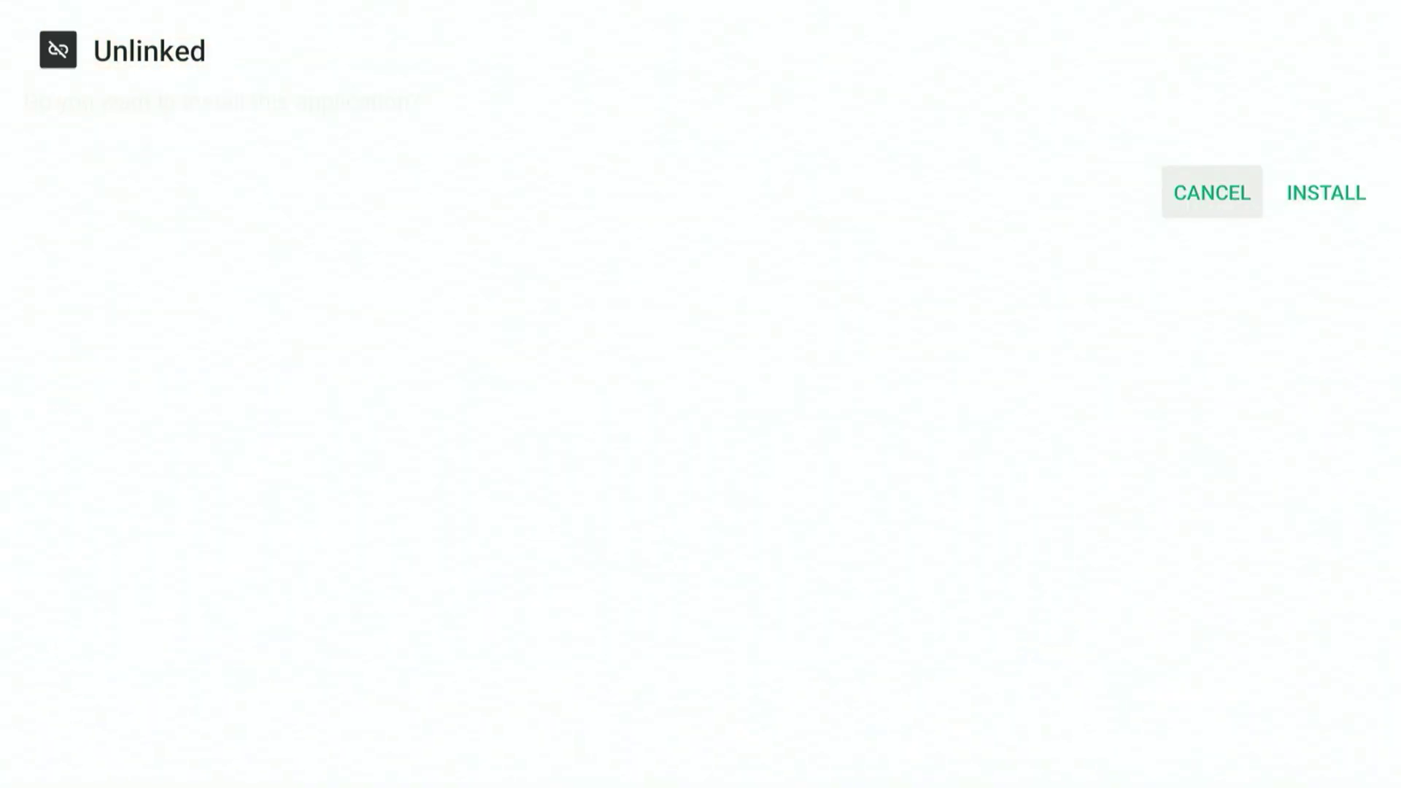
key(Right)
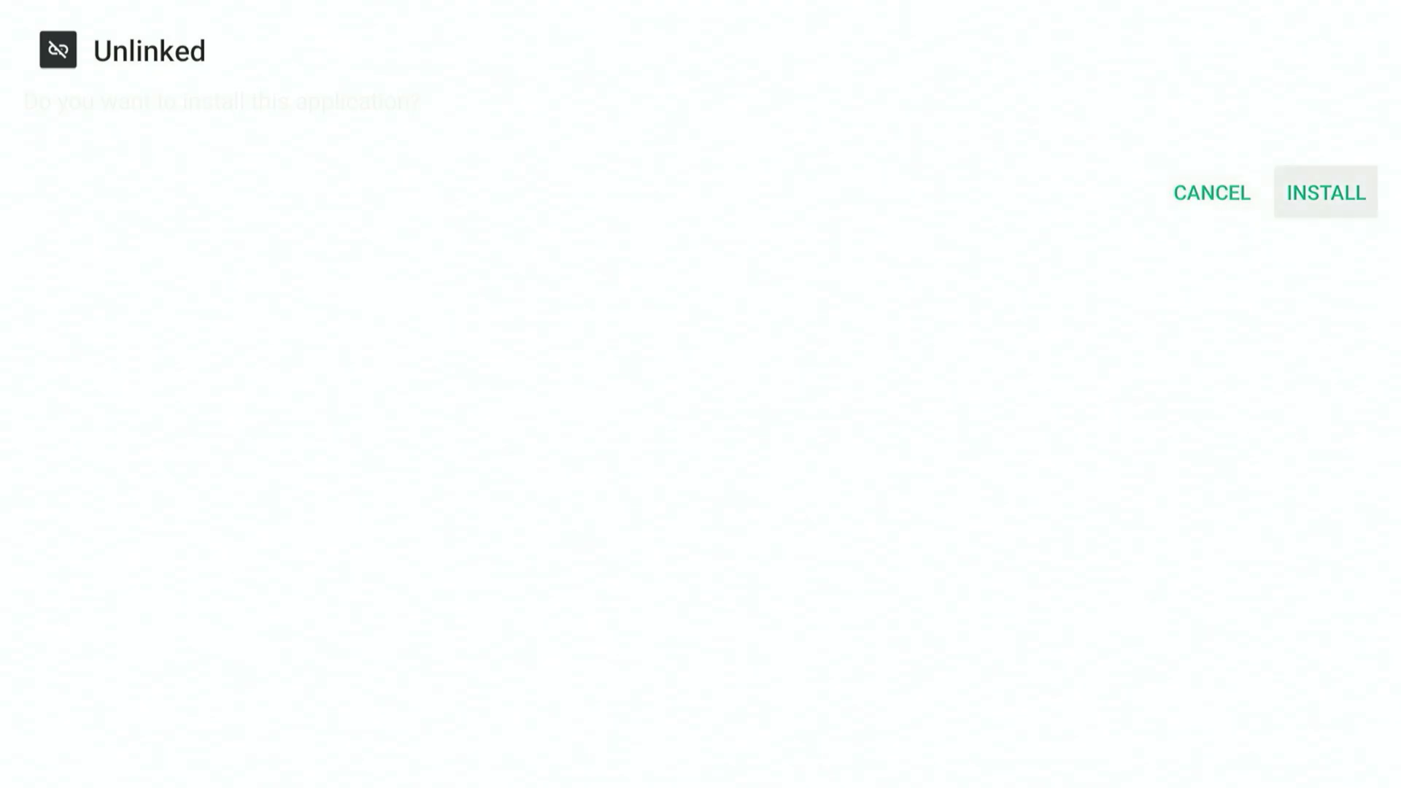
key(Return)
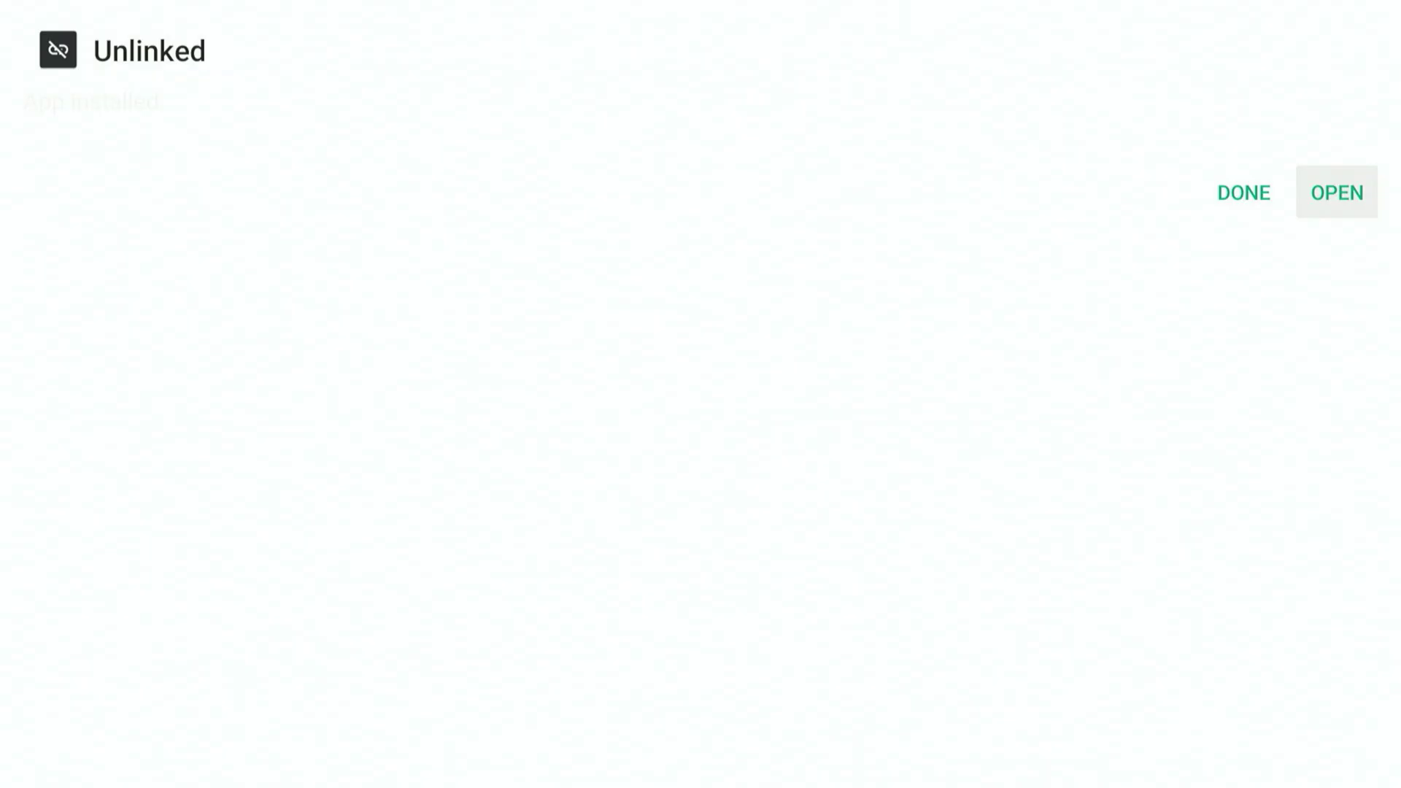
key(Left)
key(Return)
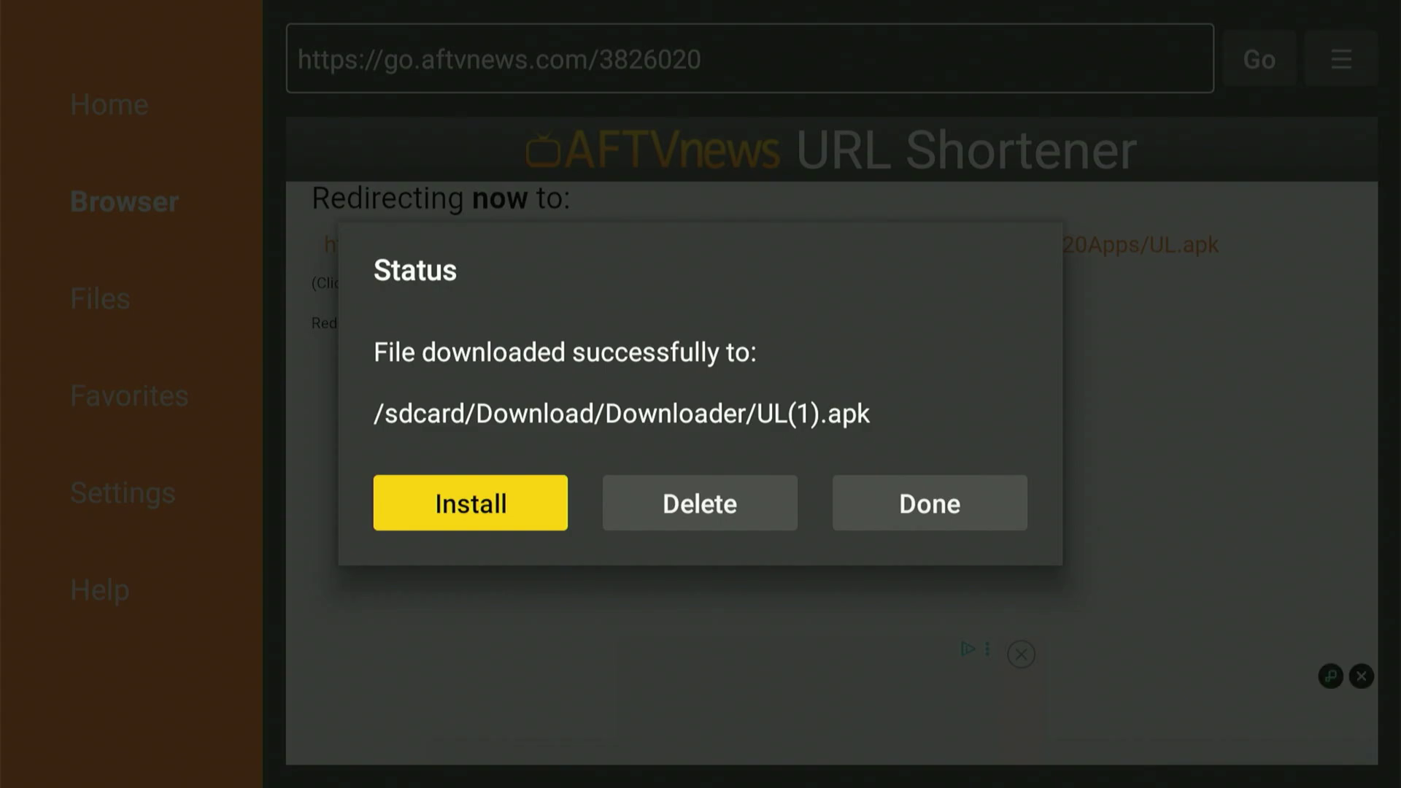
Delete UL(1).apk, confirm the deletion, and return to the Fire TV home screen
key(Right)
key(Return)
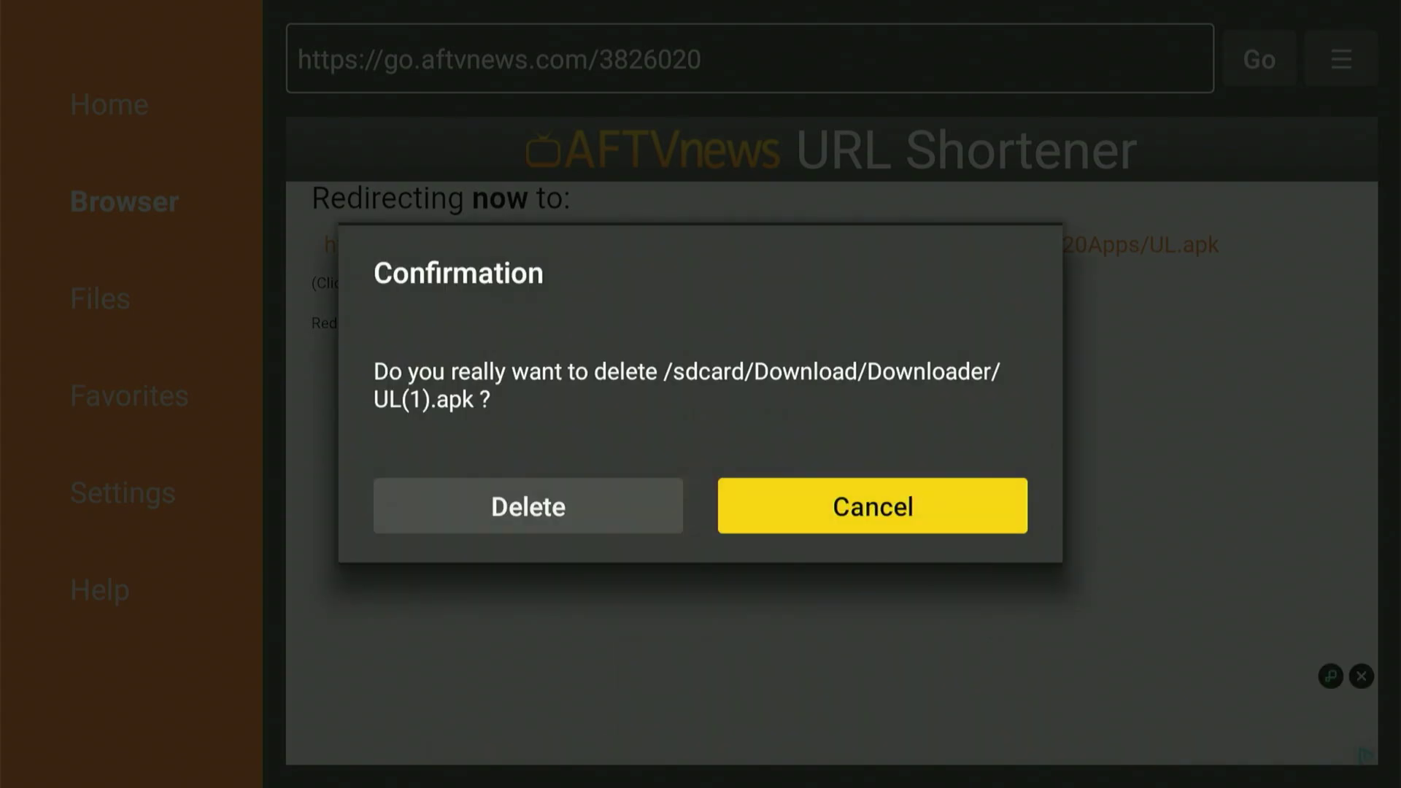
key(Left)
key(Return)
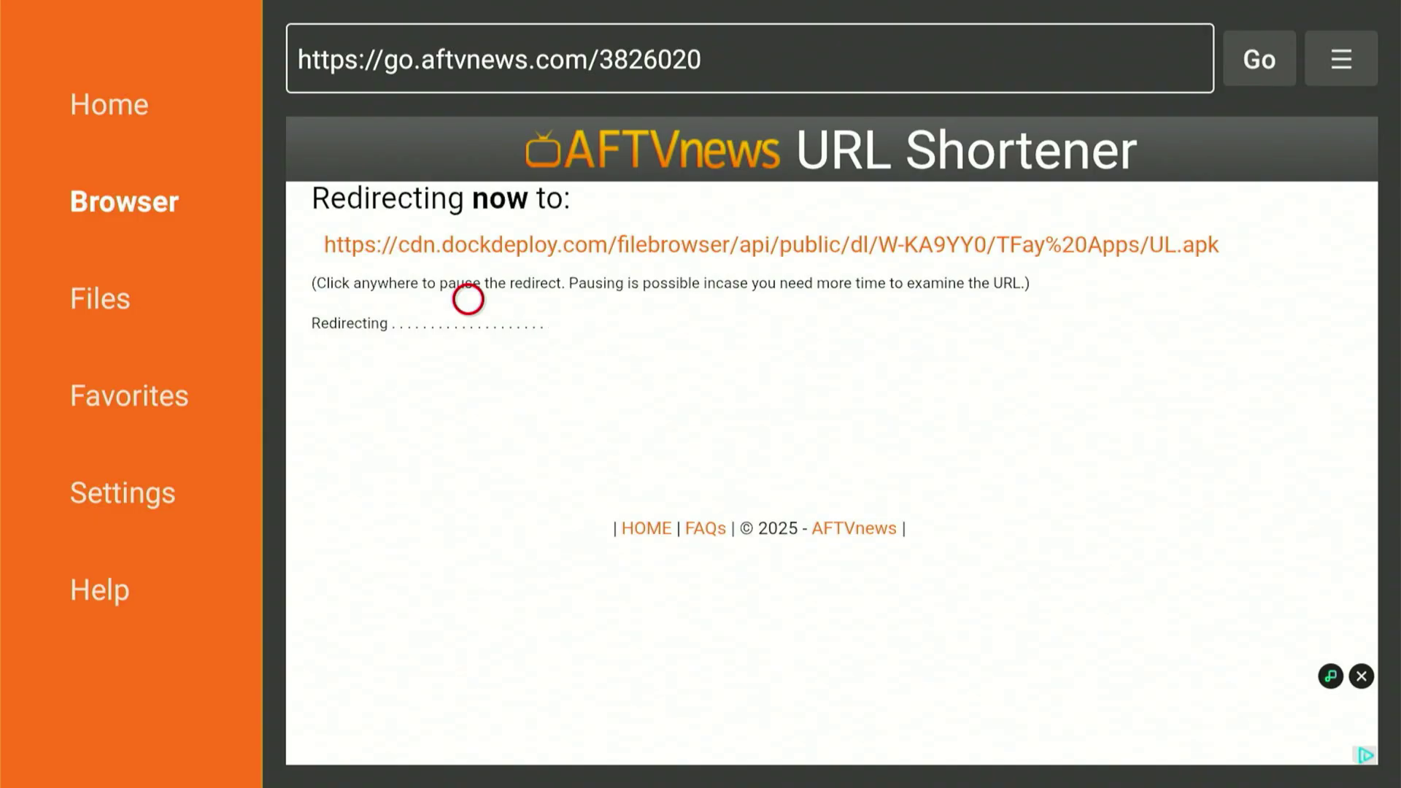
key(Home)
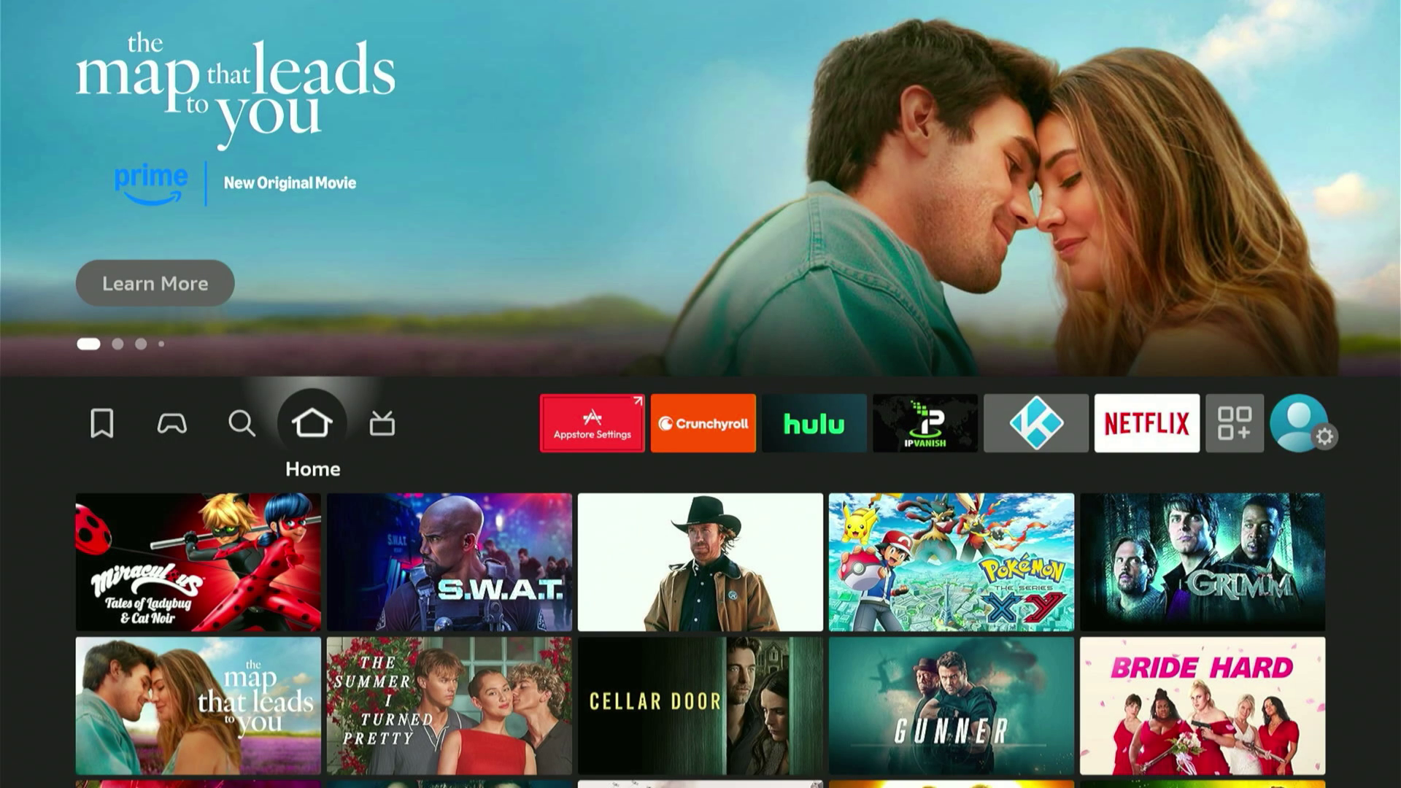
Under My Fire TV > Developer options > Install unknown apps, switch Unlinked from OFF to ON
key(Right)
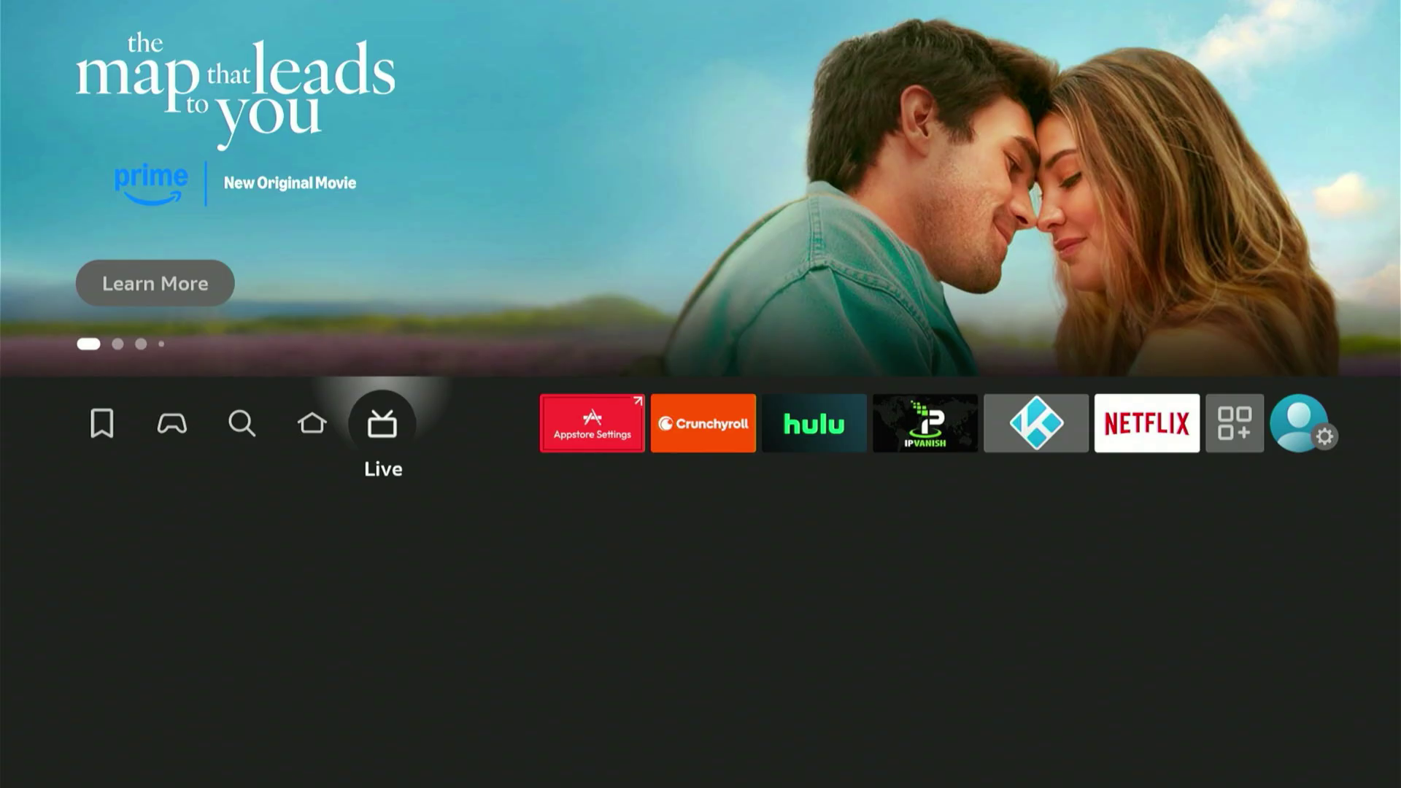
key(Right)
key(Right)
key(Right)
key(Right)
key(Right)
key(Right)
key(Right)
key(Right)
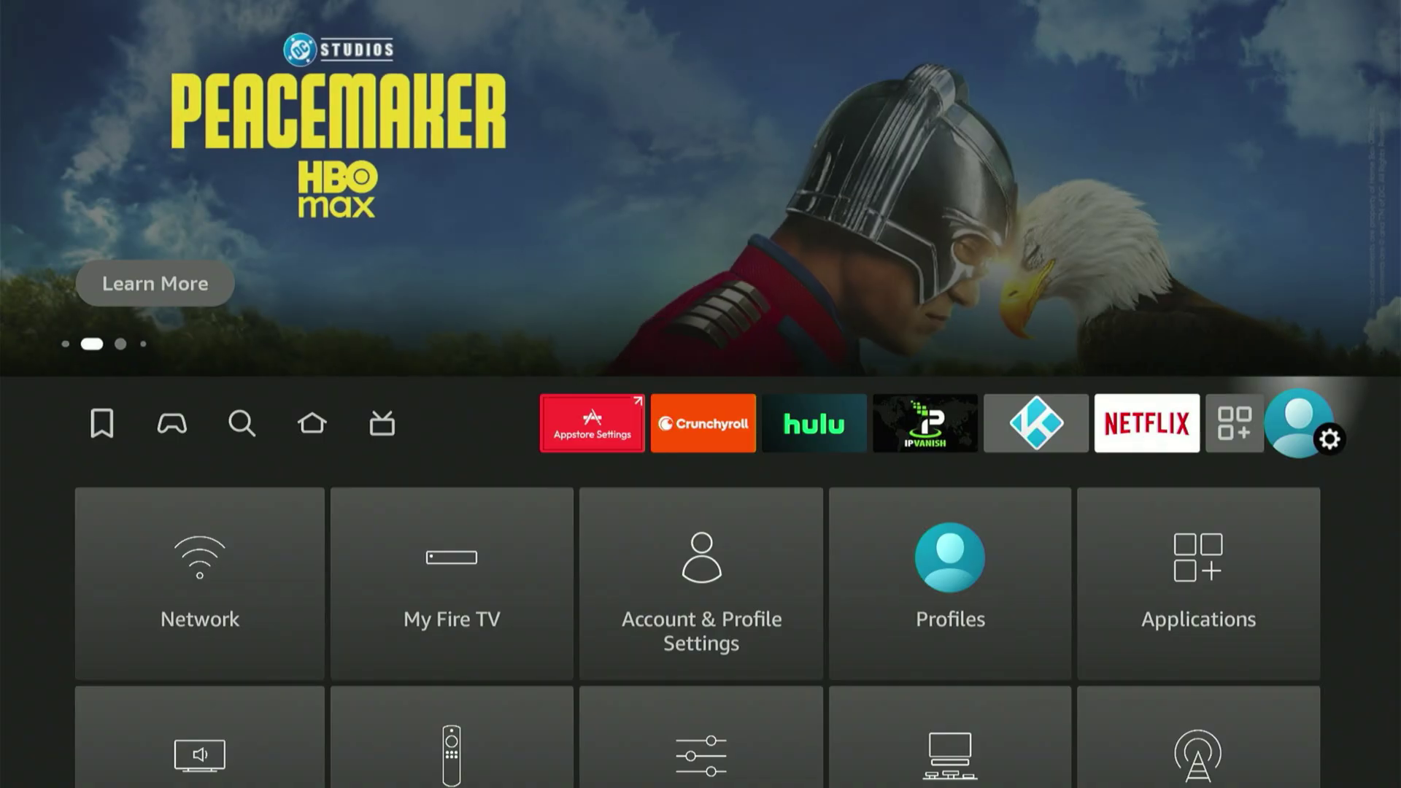
key(Down)
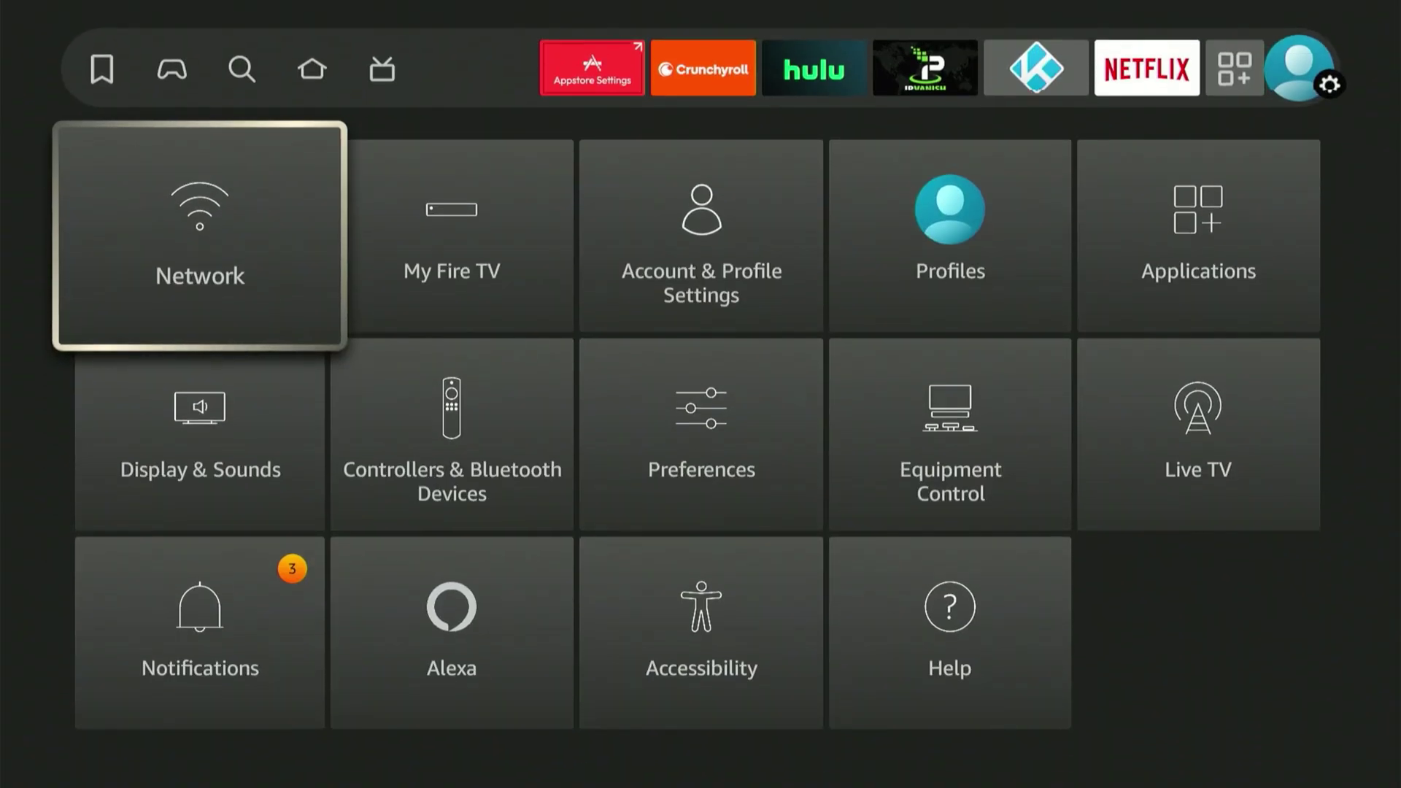
key(Right)
key(Return)
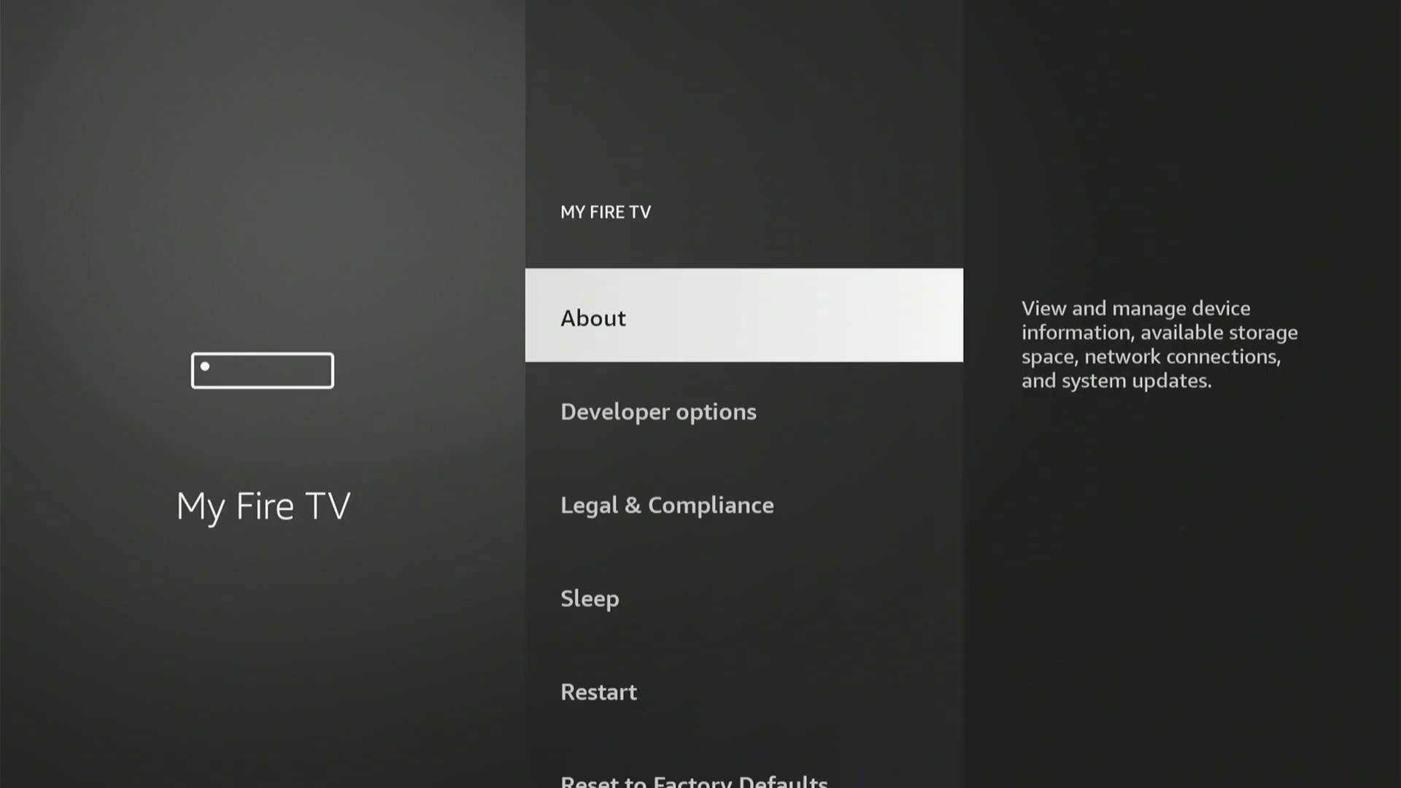
key(Down)
key(Return)
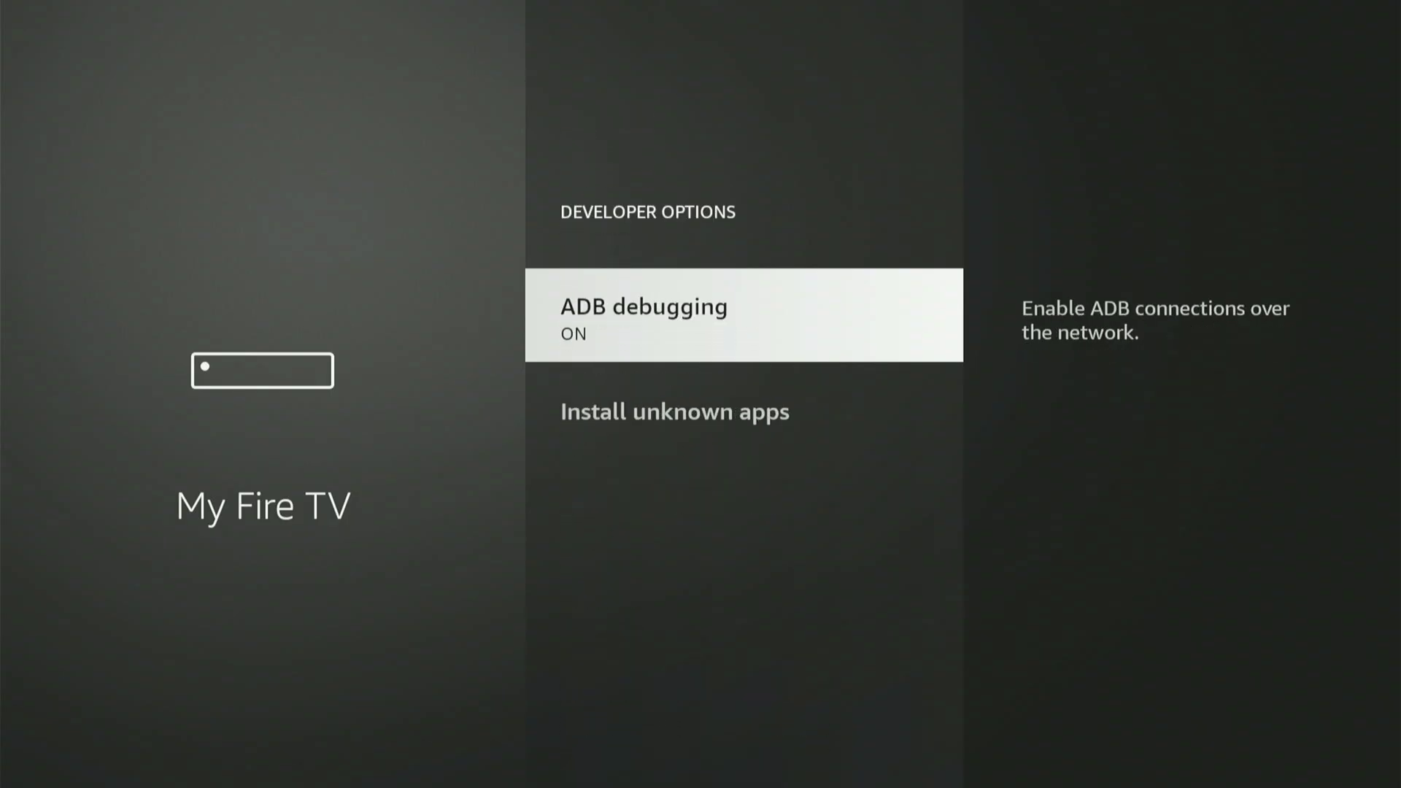
key(Down)
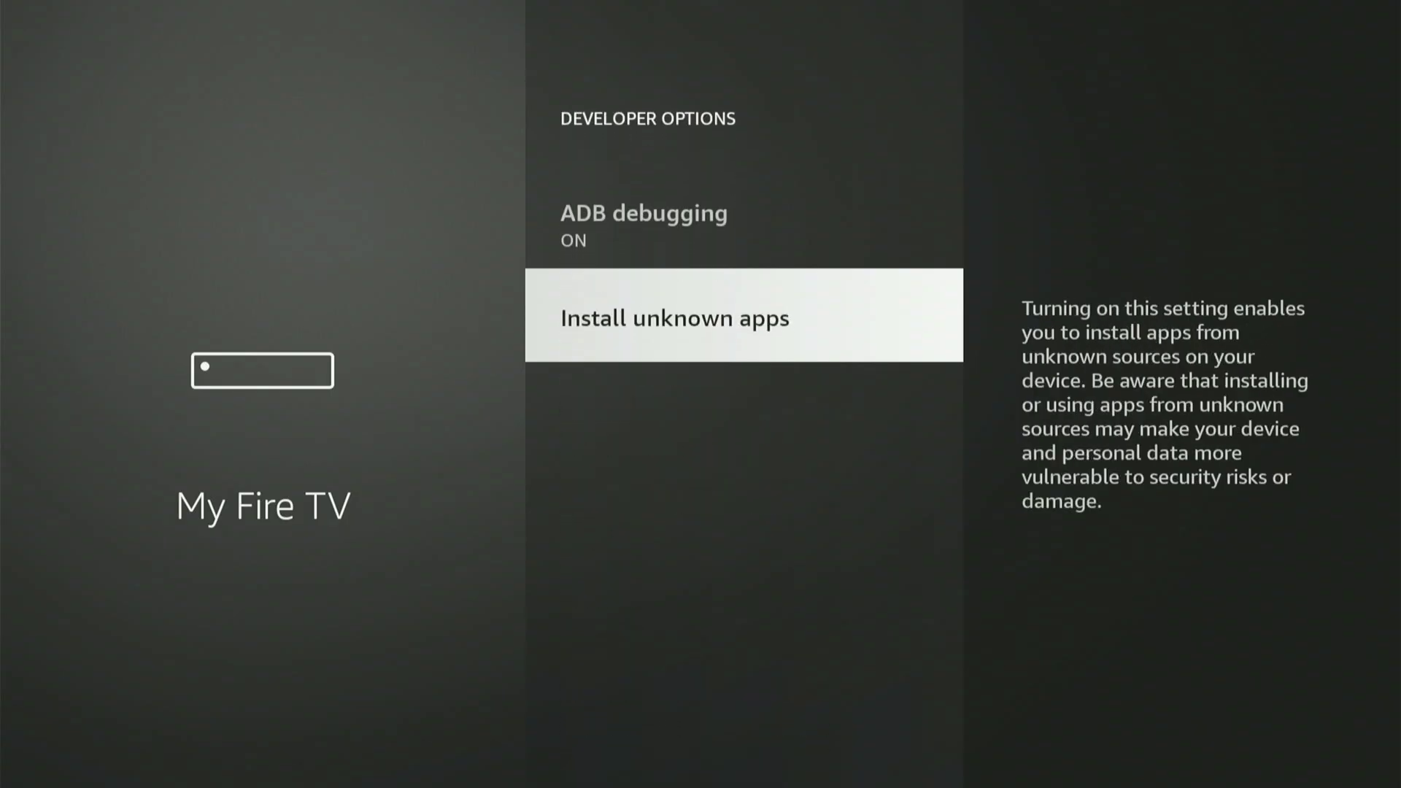
key(Return)
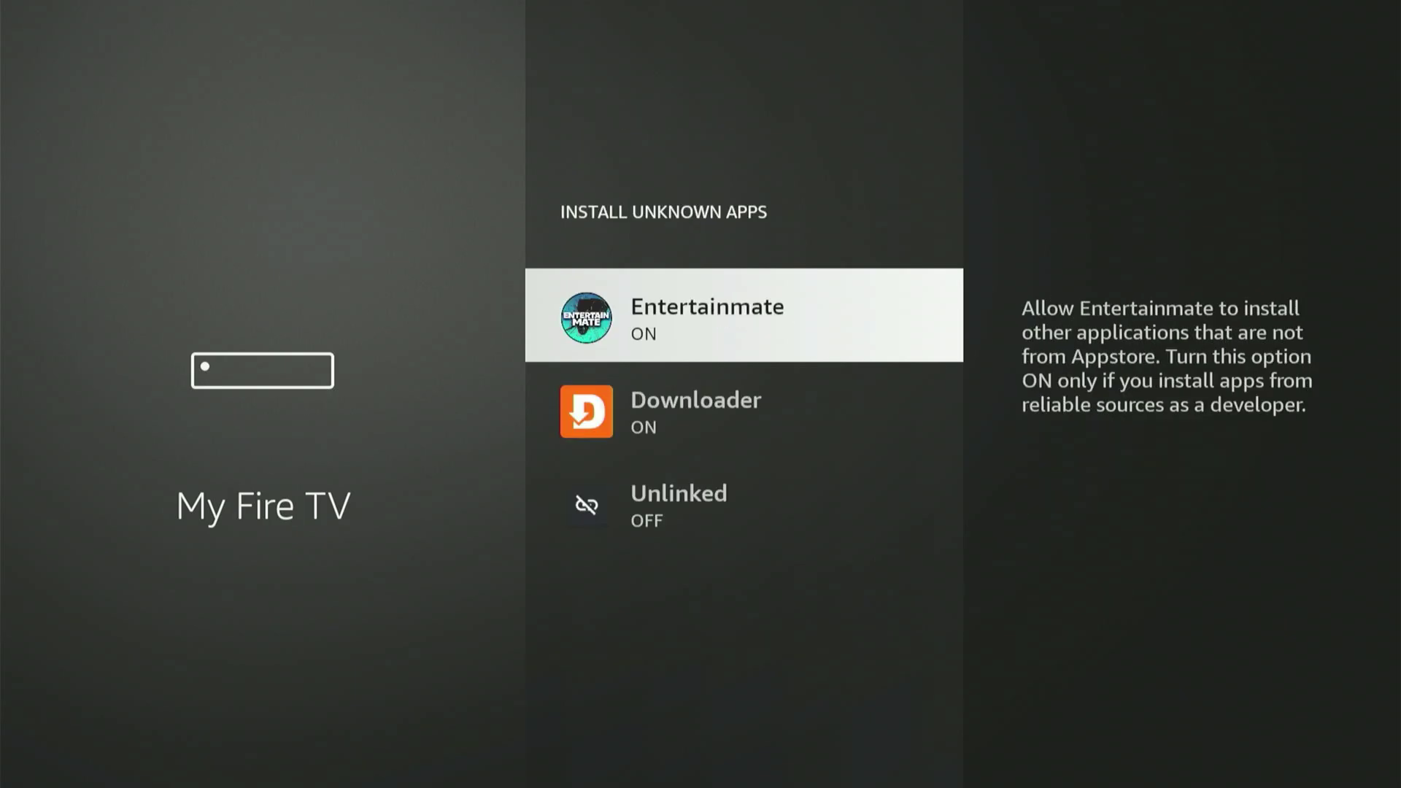
key(Down)
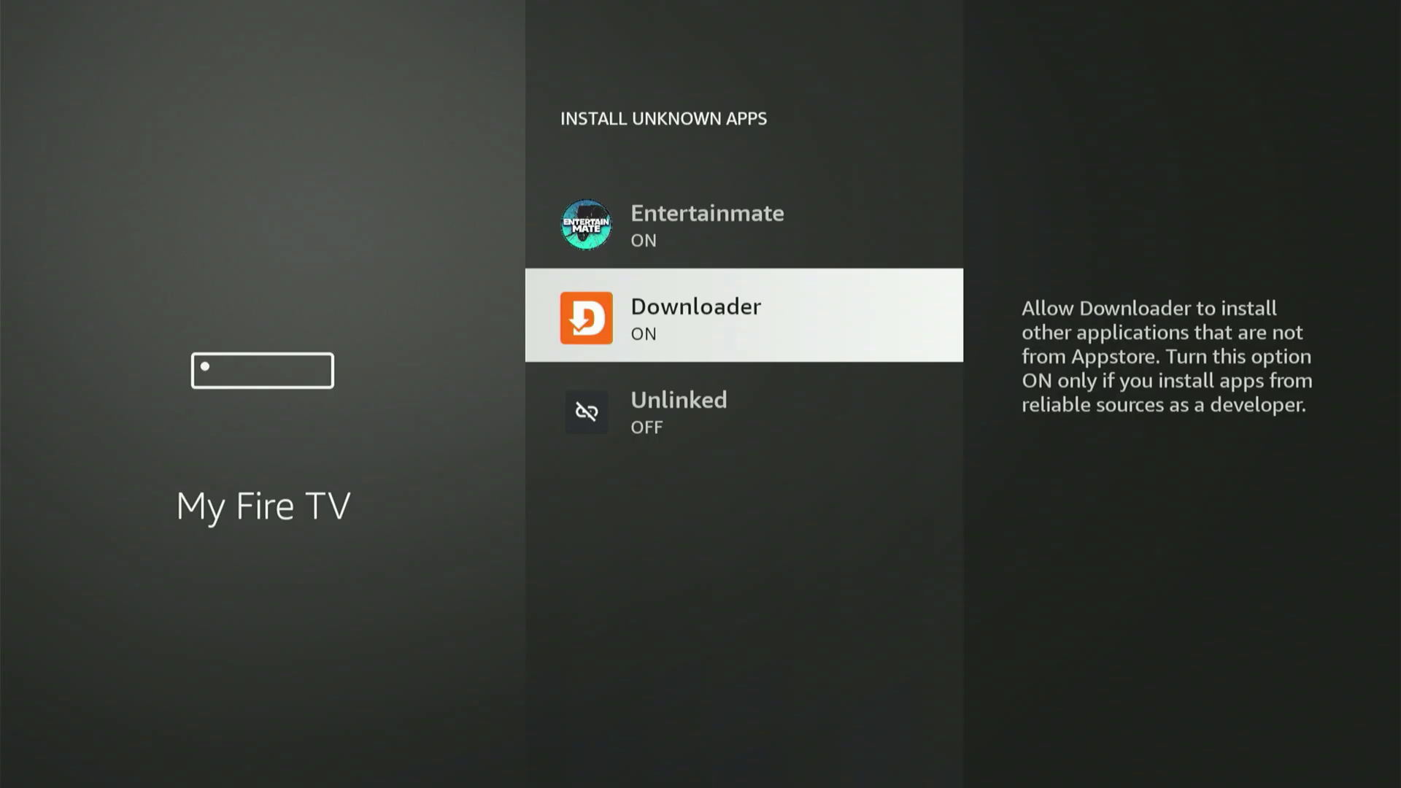
key(Down)
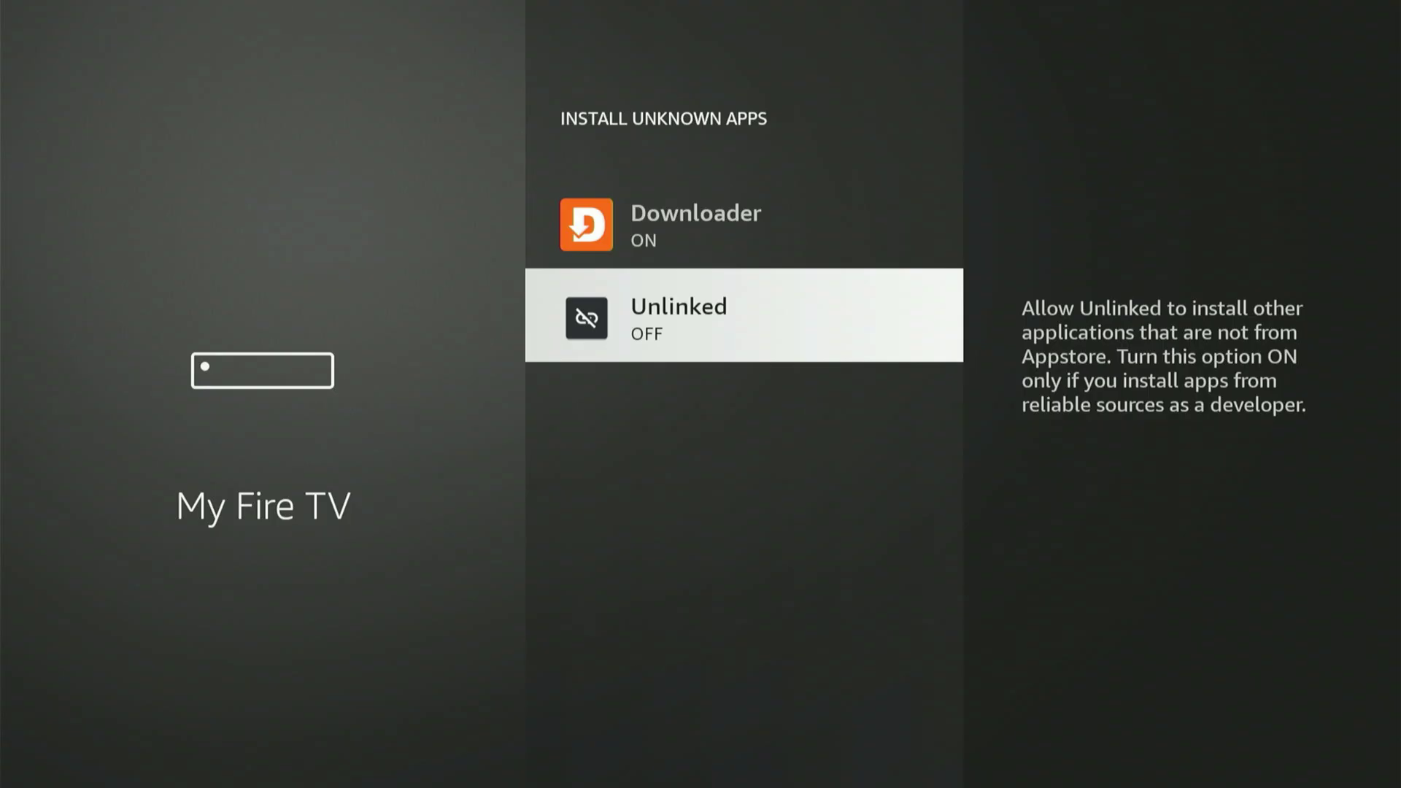
key(Return)
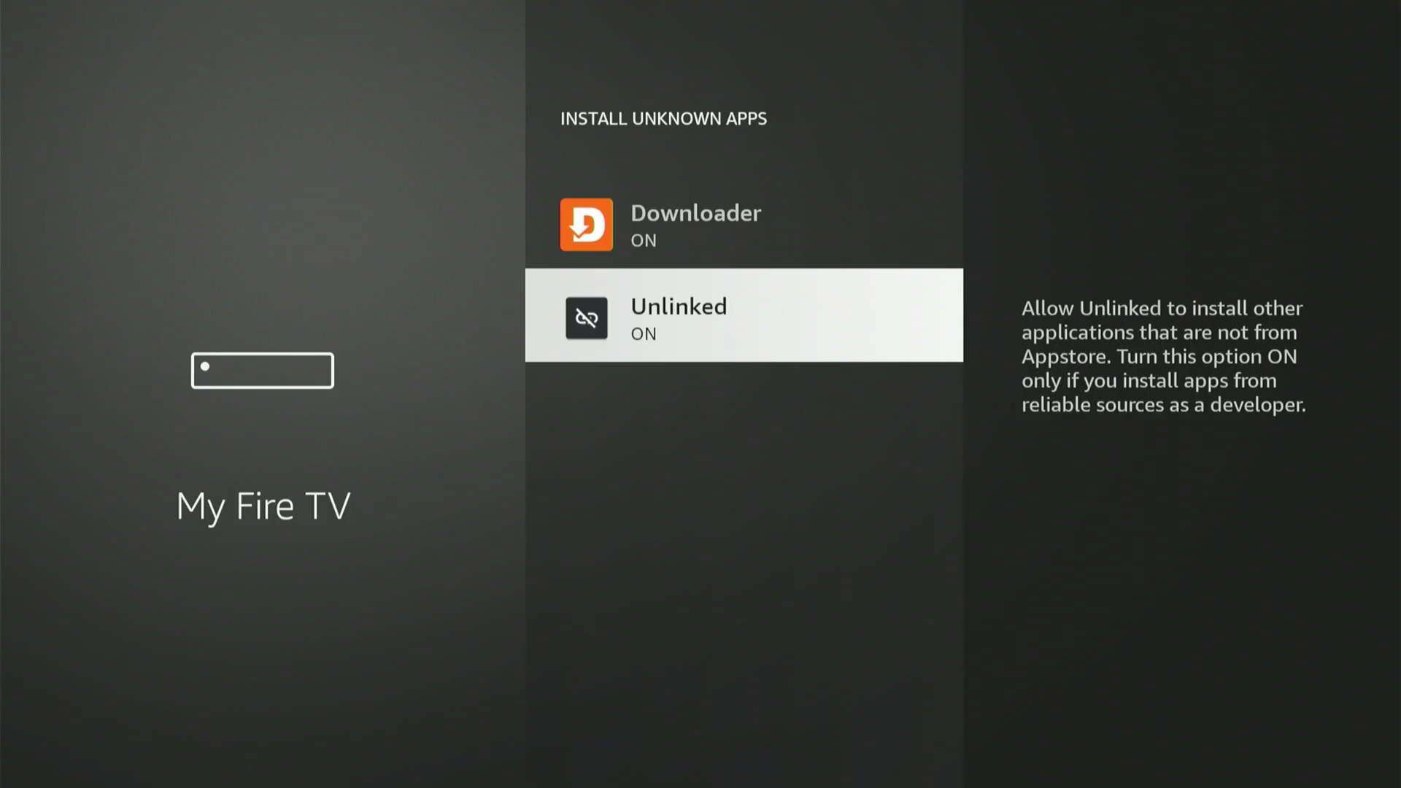